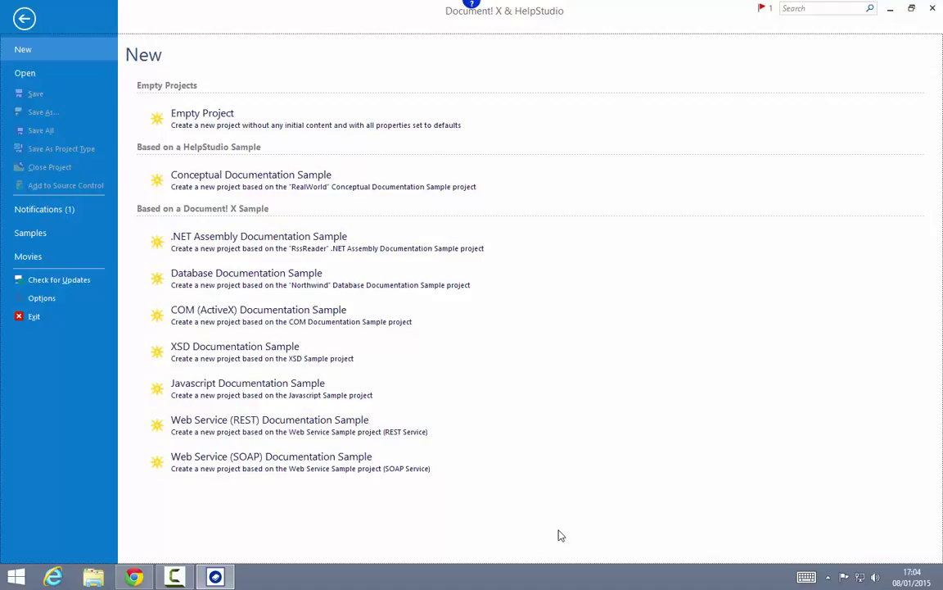
Step: Create an empty project named SoftwareManual and confirm creating its folder
{"action": "left_click", "coordinate": [368, 120]}
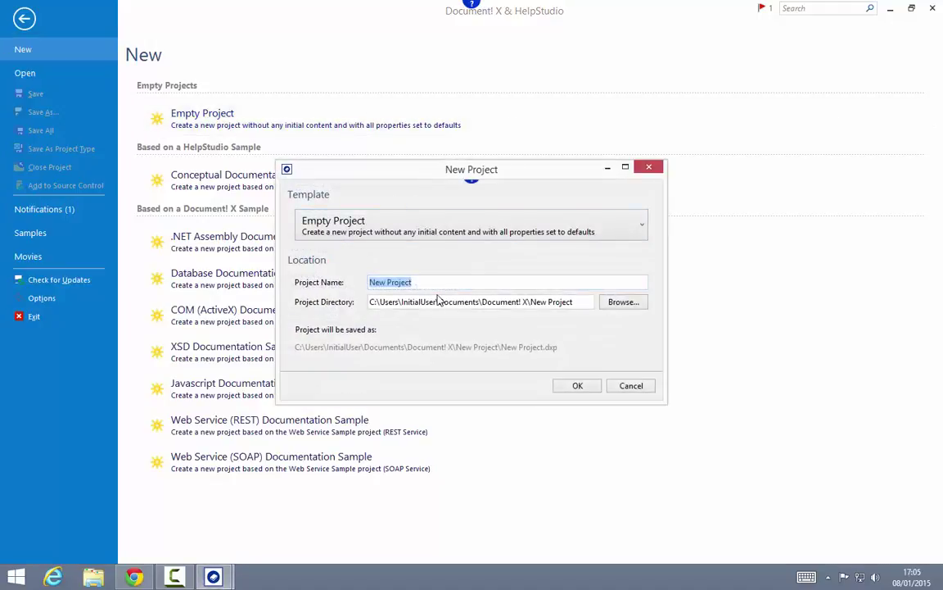
{"action": "type", "text": "SoftwareManual"}
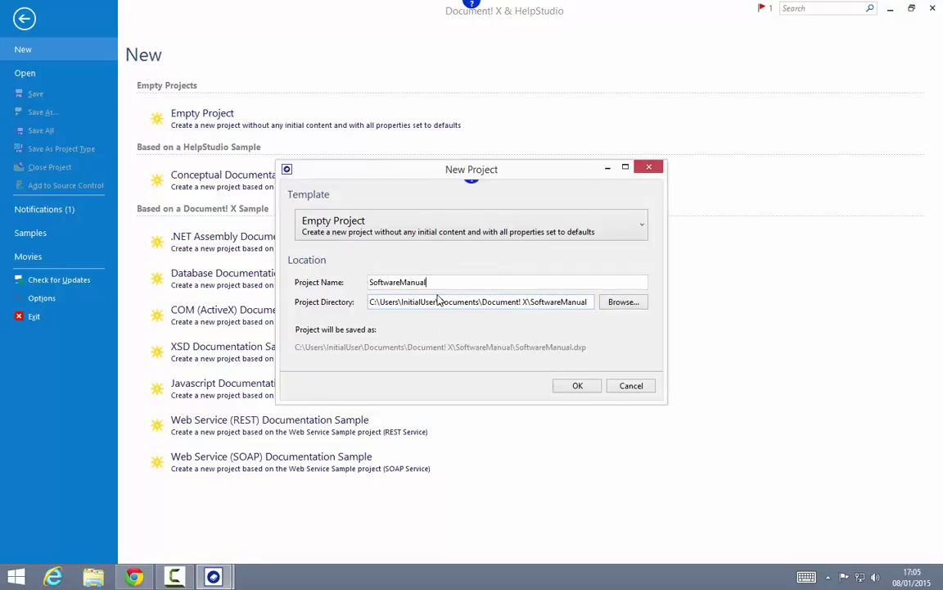
{"action": "key", "text": "Return"}
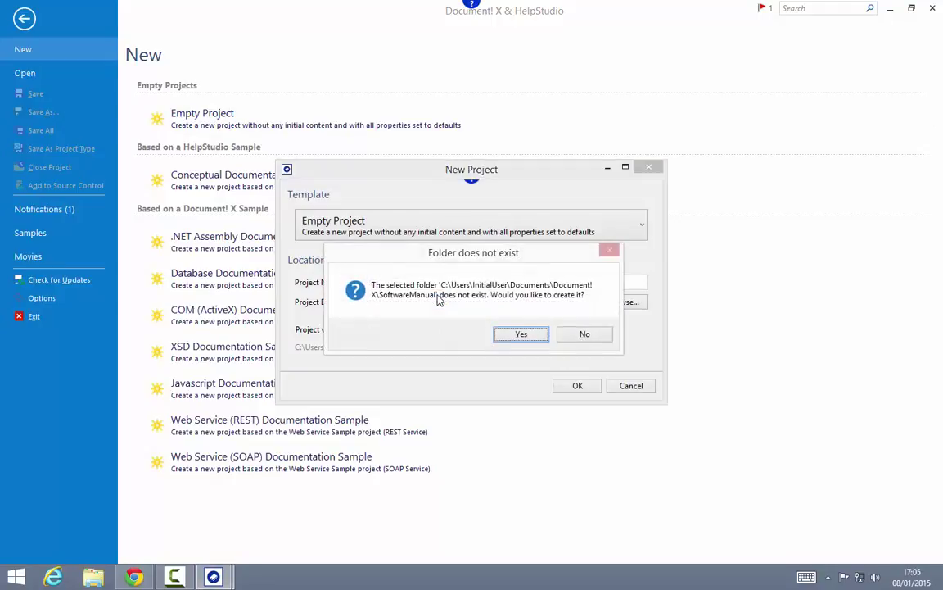
{"action": "left_click", "coordinate": [547, 332]}
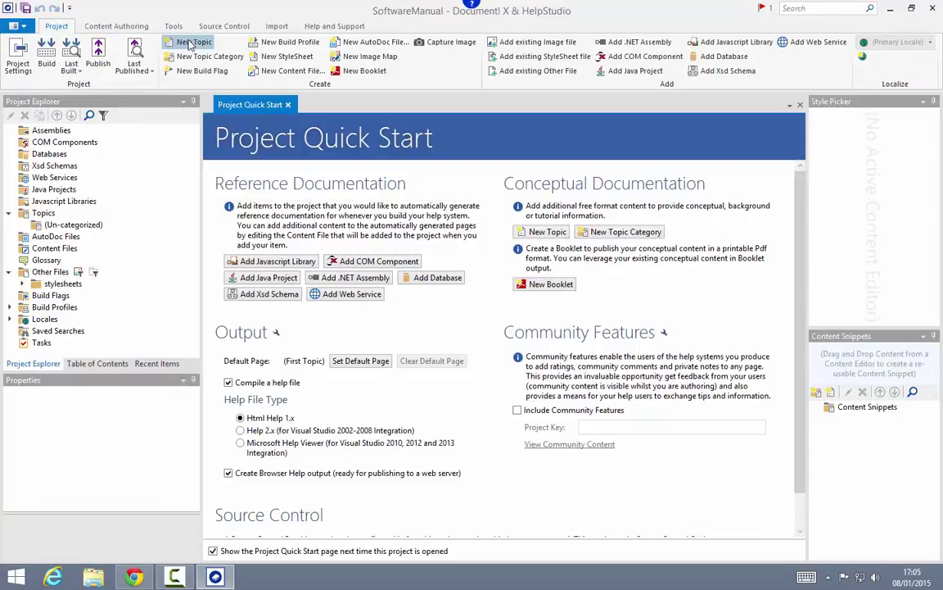
Step: Add a new topic titled Privacy Policy
{"action": "left_click", "coordinate": [191, 42]}
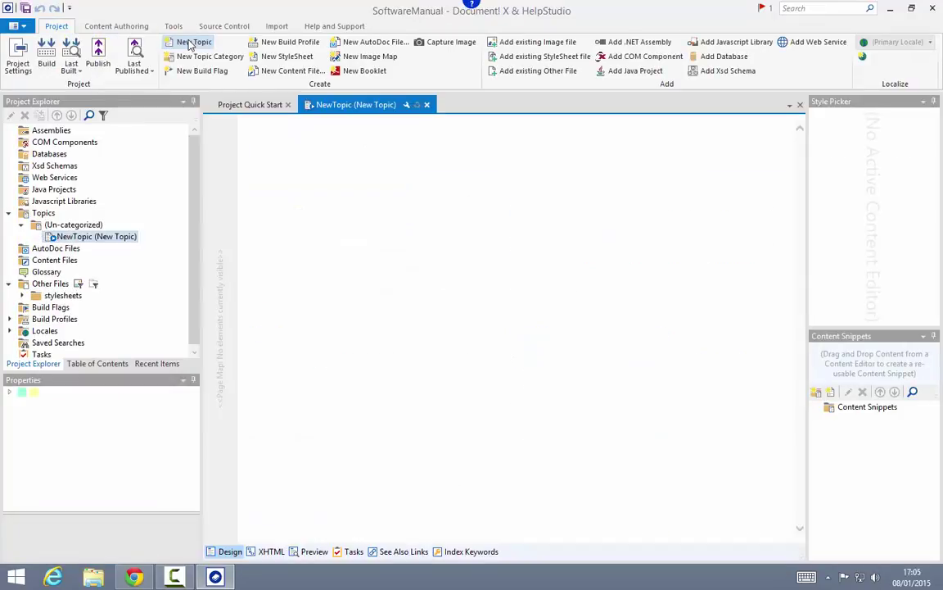
{"action": "type", "text": "Privay"}
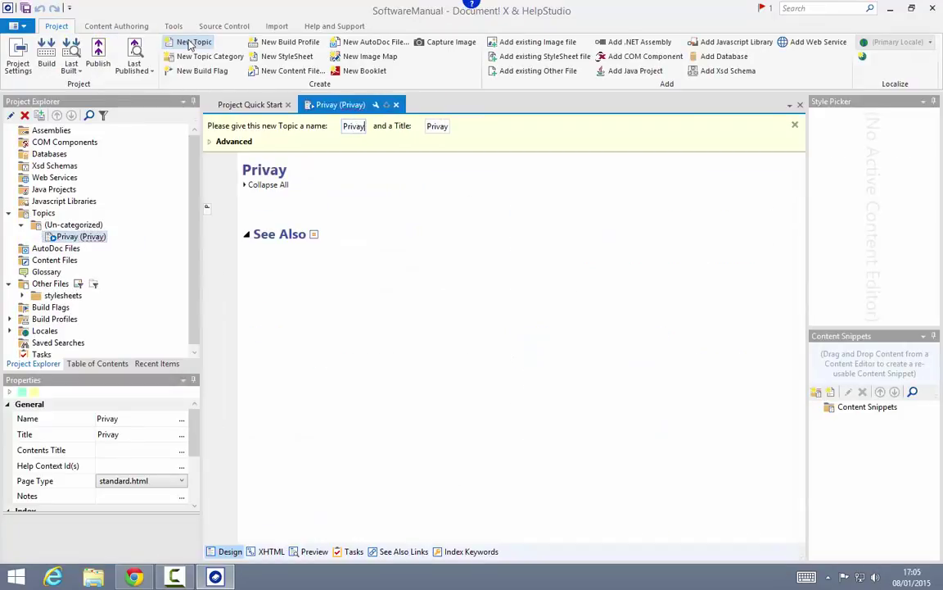
{"action": "key", "text": "BackSpace"}
{"action": "type", "text": "cy Pro"}
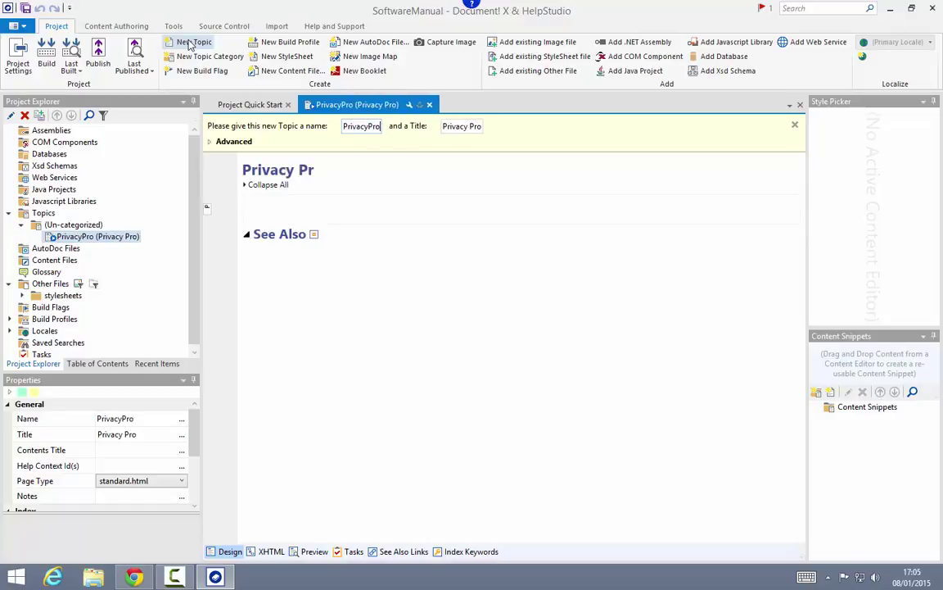
{"action": "key", "text": "BackSpace"}
{"action": "type", "text": "olicy"}
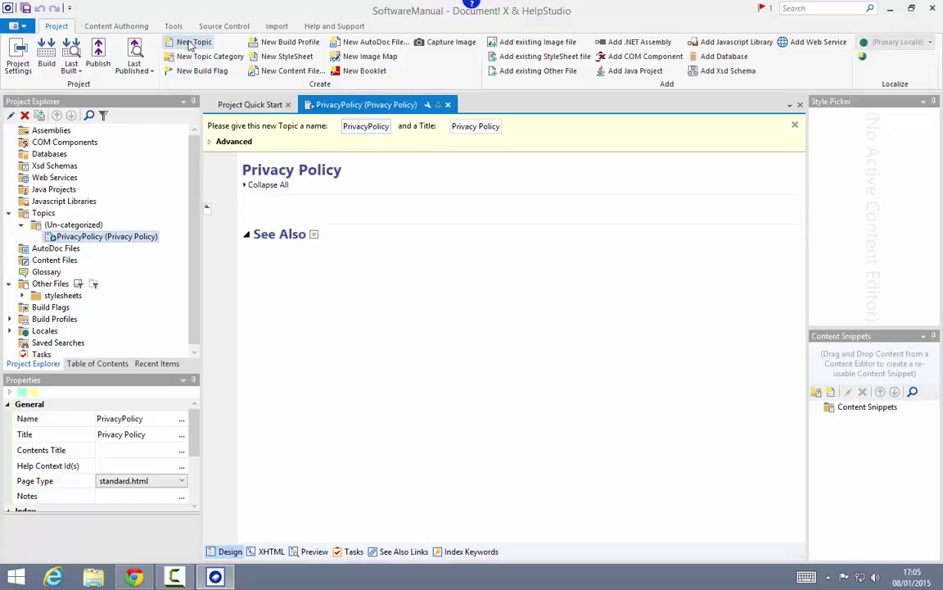
Step: Set the Privacy Policy topic's Topic Content Source to Web Page in the Advanced options
{"action": "left_click", "coordinate": [212, 142]}
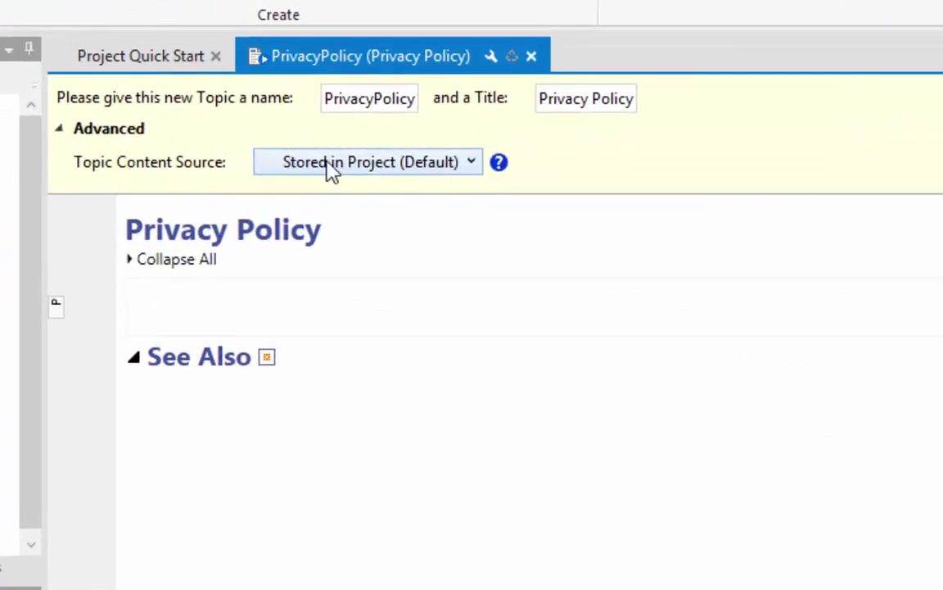
{"action": "left_click", "coordinate": [447, 168]}
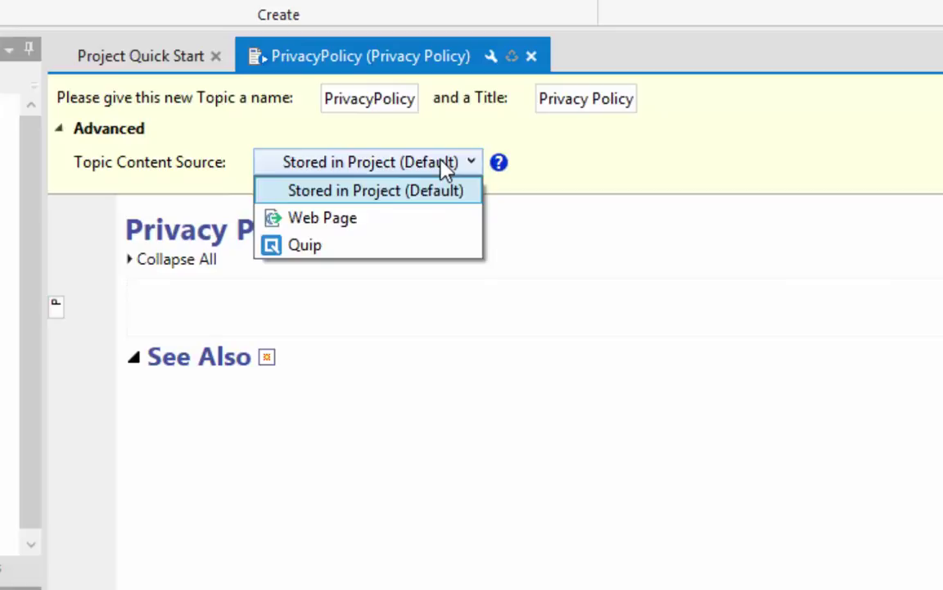
{"action": "left_click", "coordinate": [360, 219]}
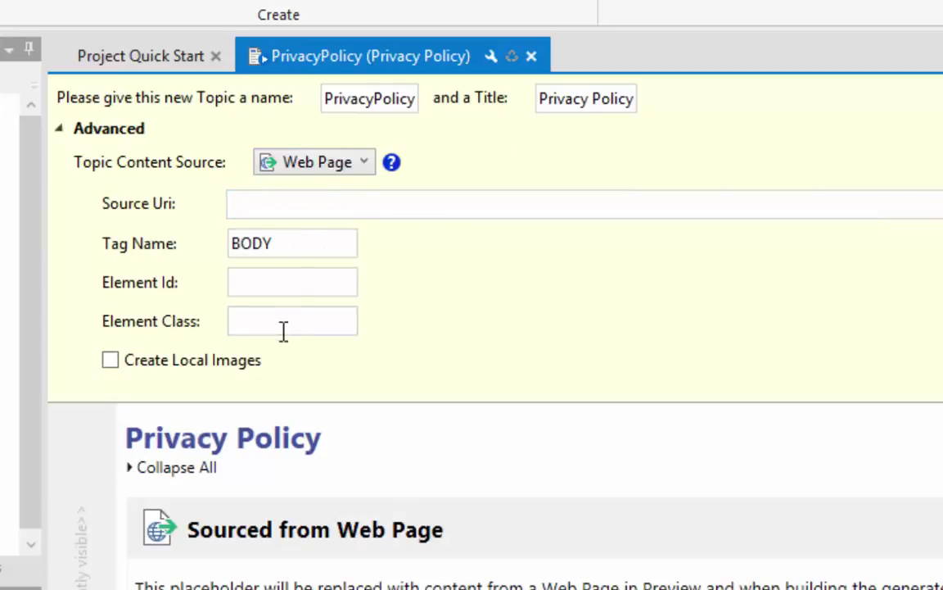
{"action": "left_click", "coordinate": [289, 206]}
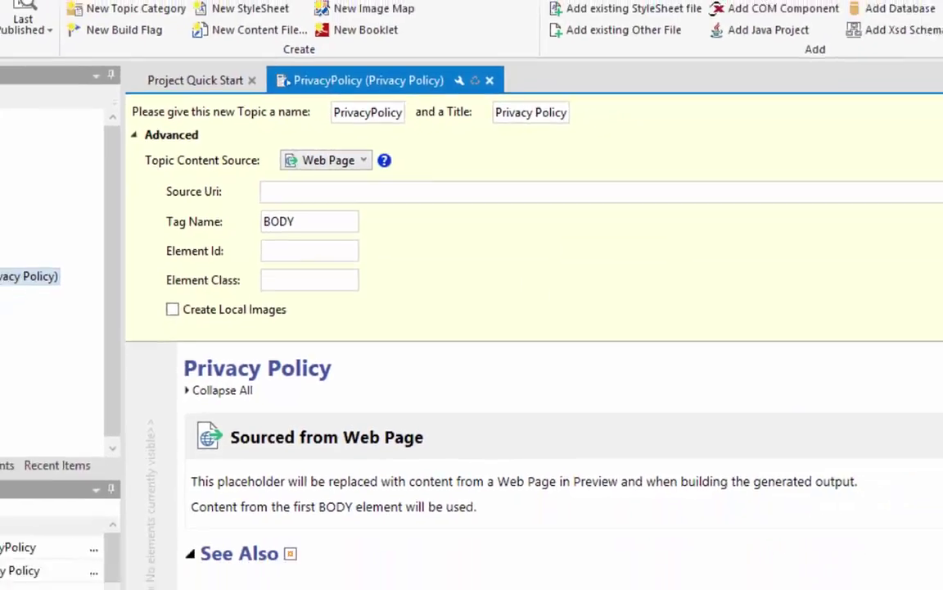
{"action": "left_click", "coordinate": [133, 578]}
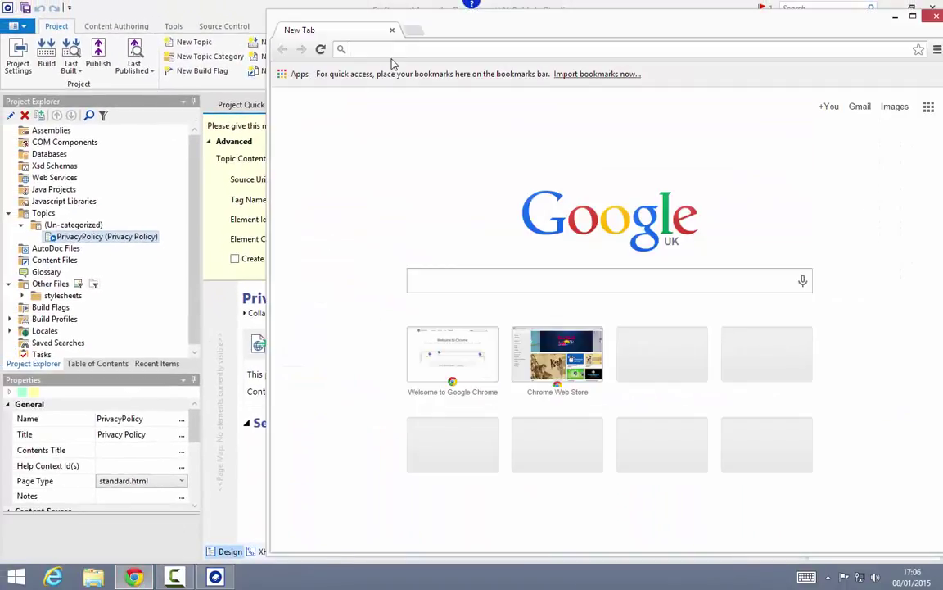
Step: Open the Innovasys privacy policy page and paste its address into the topic's Source Uri
{"action": "type", "text": "www."}
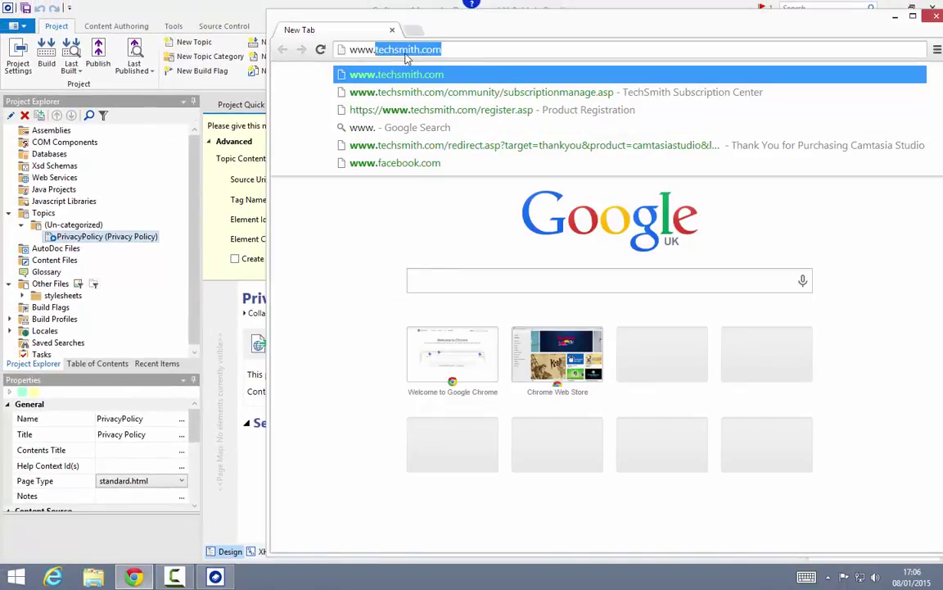
{"action": "type", "text": "innovasys.com"}
{"action": "key", "text": "Return"}
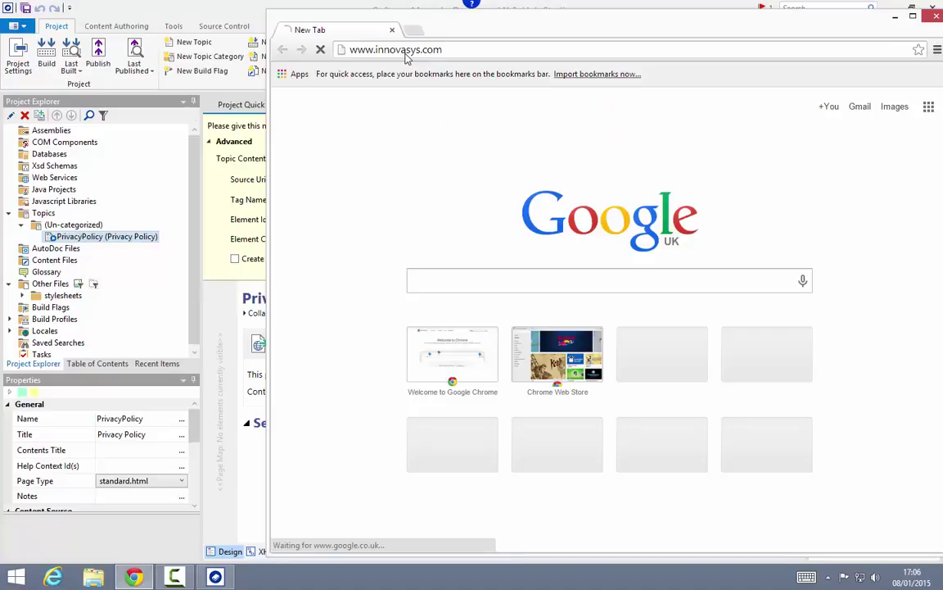
{"action": "scroll", "coordinate": [425, 268], "scroll_direction": "down", "scroll_amount": 5}
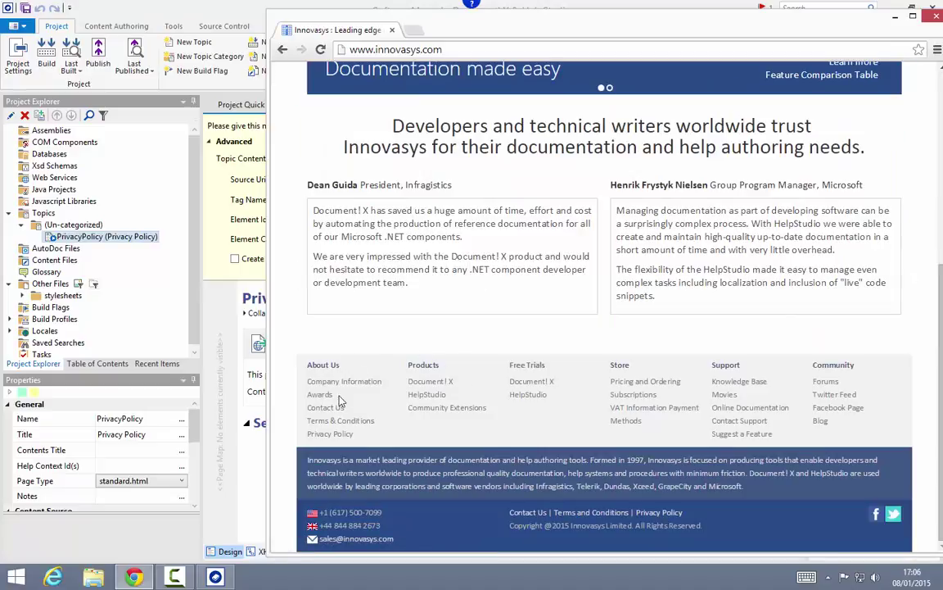
{"action": "left_click", "coordinate": [330, 433]}
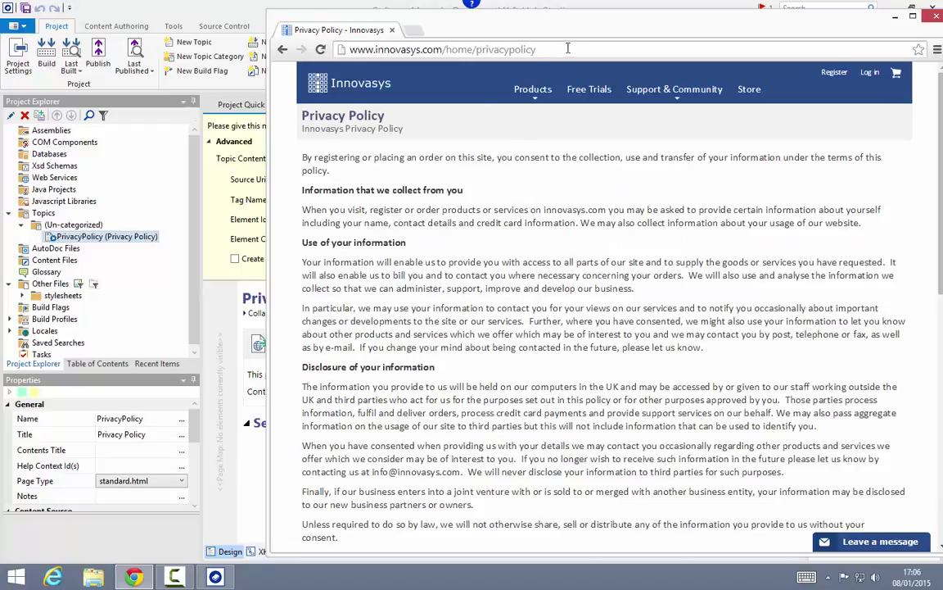
{"action": "left_click", "coordinate": [600, 48]}
{"action": "key", "text": "ctrl+c"}
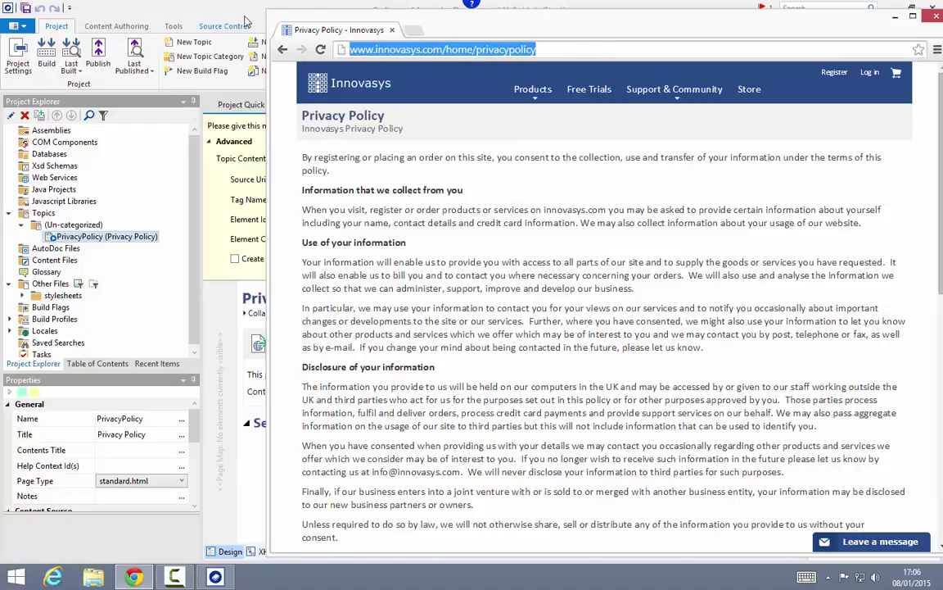
{"action": "key", "text": "alt+Tab"}
{"action": "key", "text": "ctrl+v"}
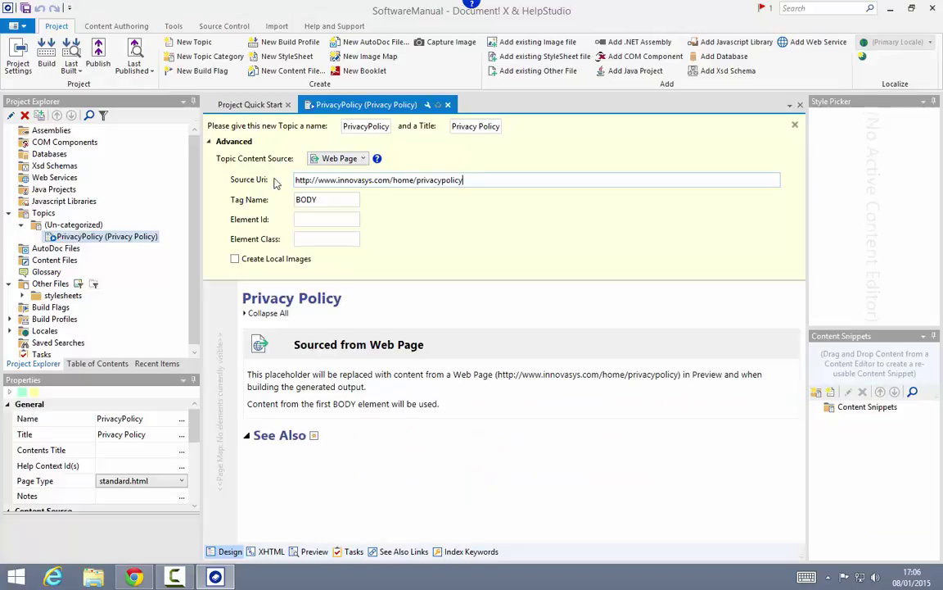
Step: Preview the topic rendering the Innovasys privacy policy, then bring Chrome back
{"action": "left_click", "coordinate": [313, 552]}
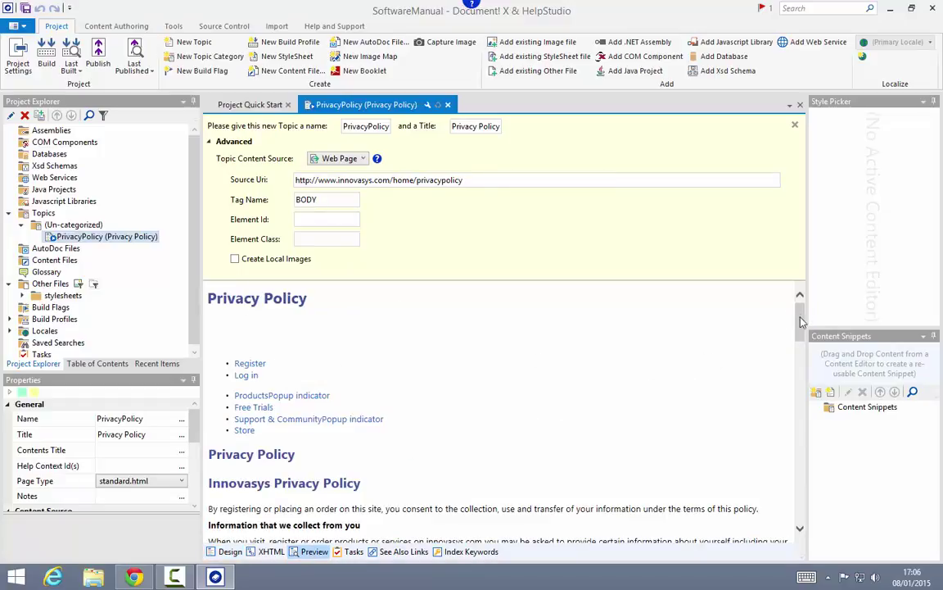
{"action": "scroll", "coordinate": [721, 293], "scroll_direction": "down", "scroll_amount": 2}
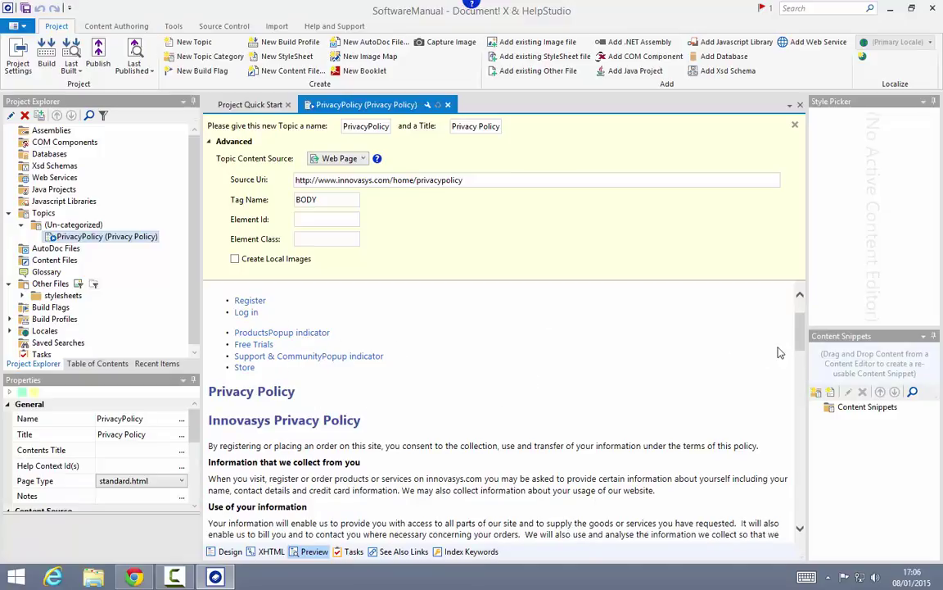
{"action": "mouse_move", "coordinate": [800, 326]}
{"action": "left_mouse_down"}
{"action": "mouse_move", "coordinate": [803, 500]}
{"action": "mouse_move", "coordinate": [811, 311]}
{"action": "mouse_move", "coordinate": [792, 316]}
{"action": "left_mouse_up"}
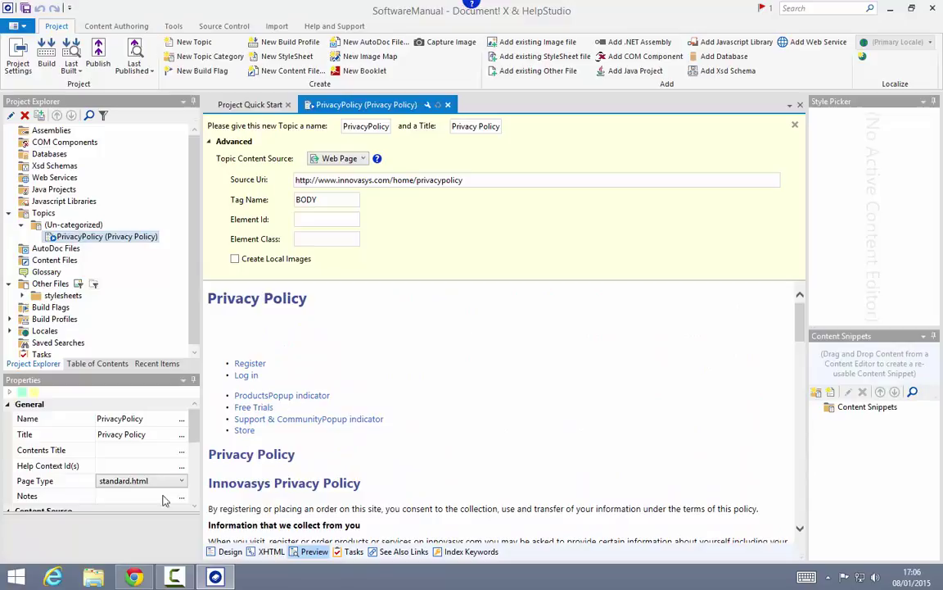
{"action": "left_click", "coordinate": [133, 577]}
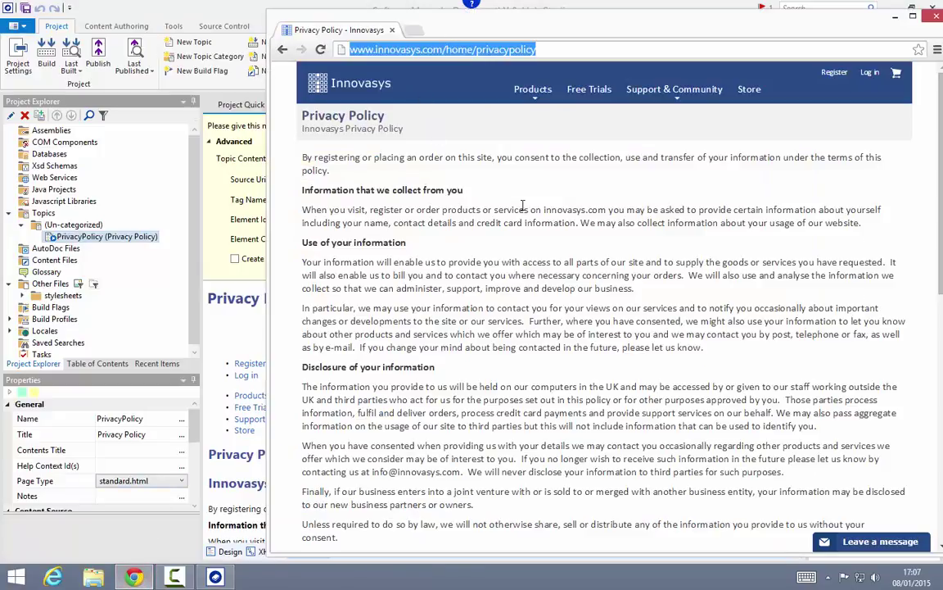
Step: Inspect the first policy paragraph in Chrome DevTools, revealing its body-content div
{"action": "left_click", "coordinate": [416, 157]}
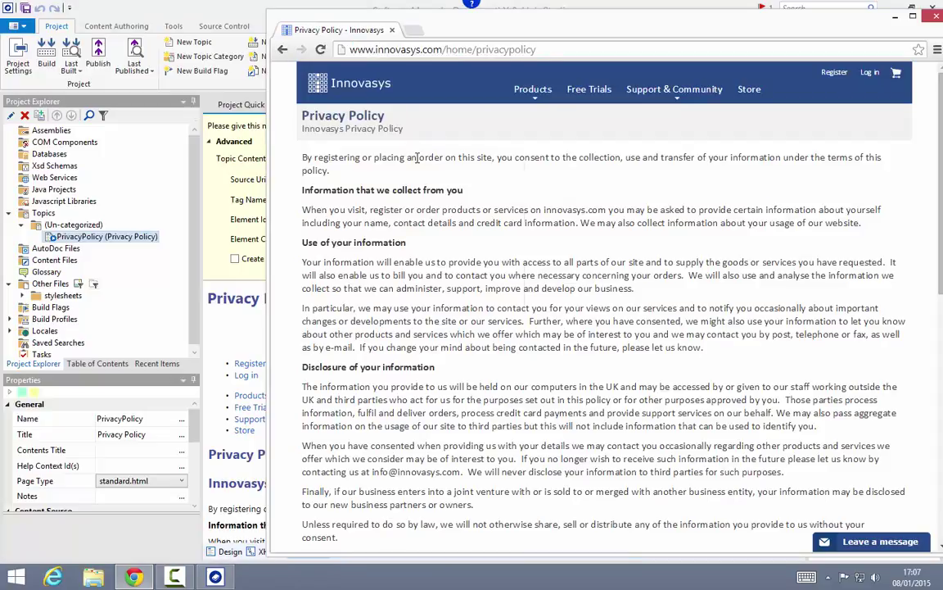
{"action": "right_click", "coordinate": [416, 158]}
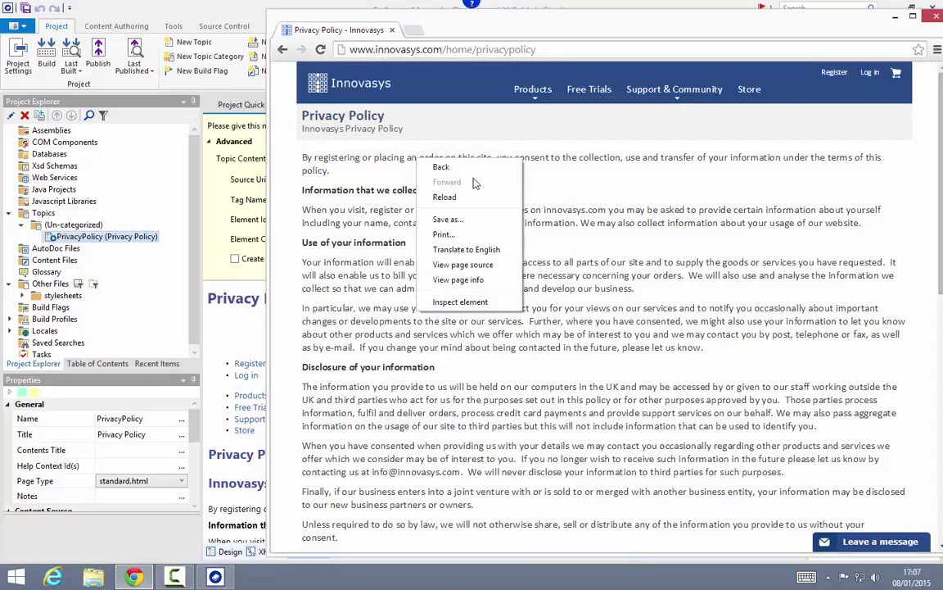
{"action": "left_click", "coordinate": [473, 304]}
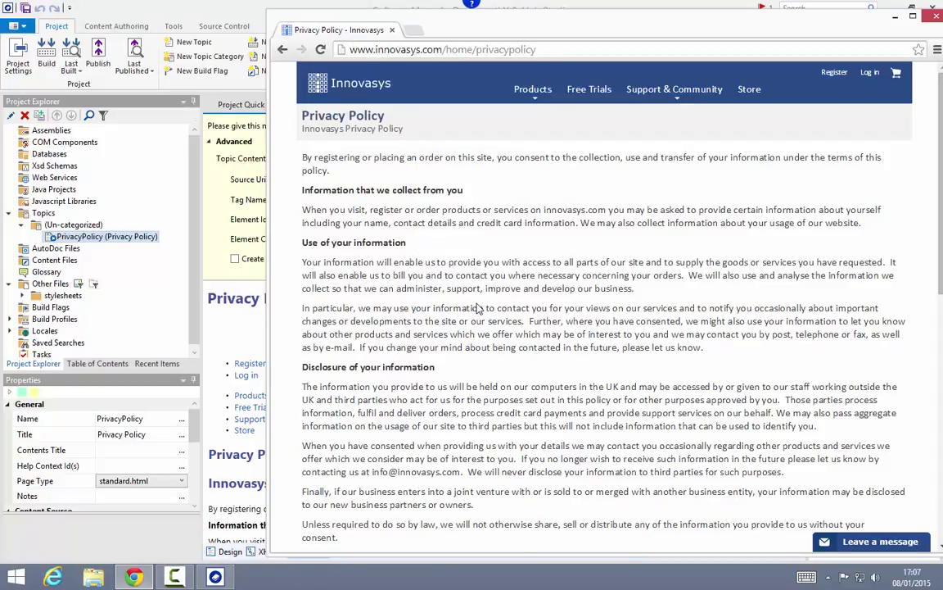
{"action": "double_click", "coordinate": [814, 12]}
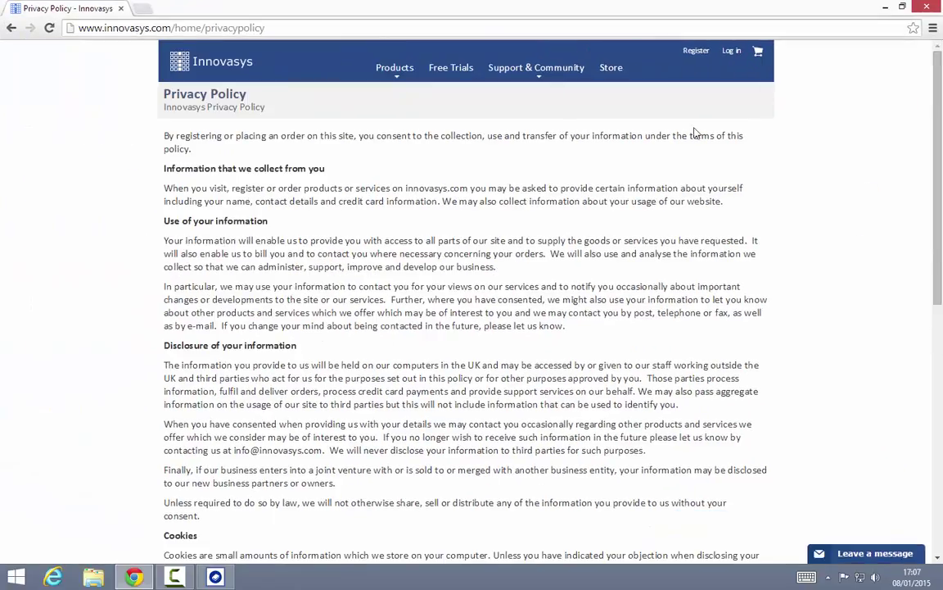
{"action": "right_click", "coordinate": [239, 132]}
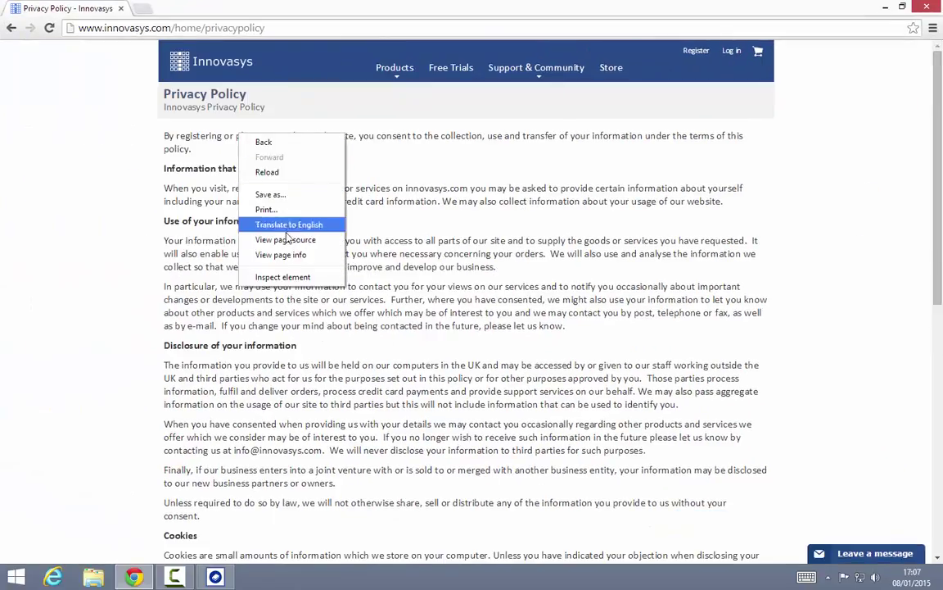
{"action": "left_click", "coordinate": [254, 251]}
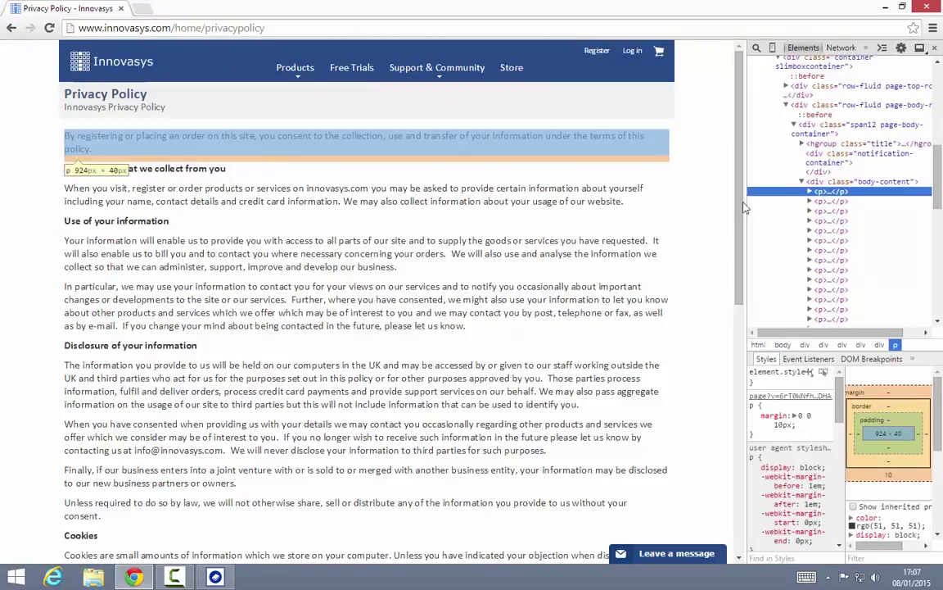
{"action": "left_click_drag", "start_coordinate": [745, 168], "coordinate": [694, 171]}
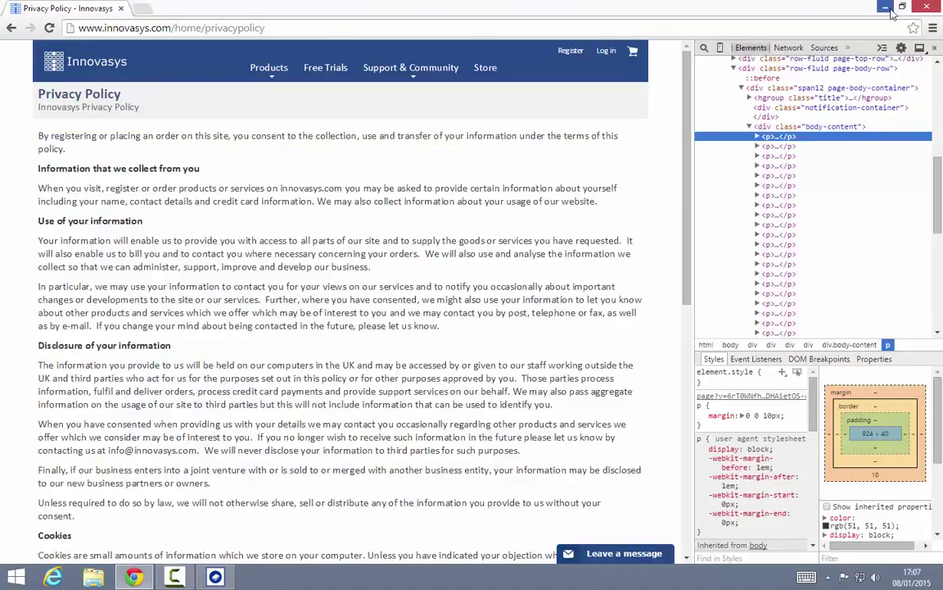
{"action": "left_click", "coordinate": [888, 9]}
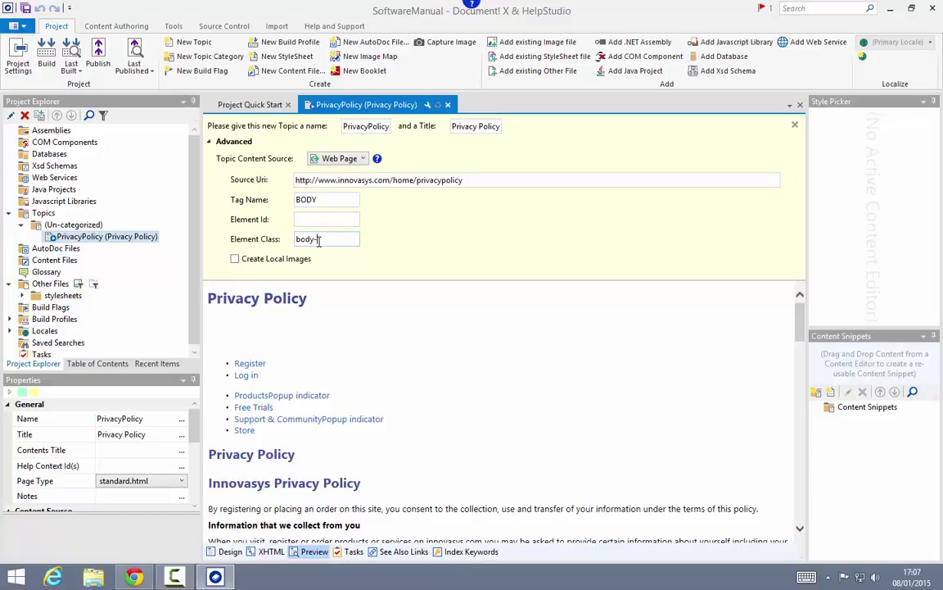
Step: Set the web source Element Class to body-content and Tag Name to DIV
{"action": "left_click", "coordinate": [318, 241]}
{"action": "type", "text": "body-content"}
{"action": "double_click", "coordinate": [310, 200]}
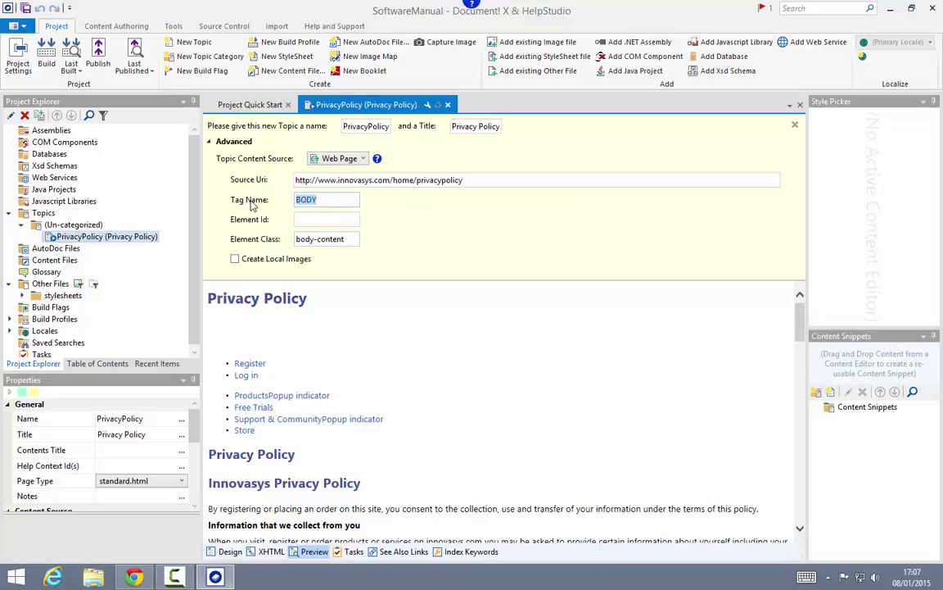
{"action": "type", "text": "DIV"}
Step: Preview the topic showing only the policy text, then collapse the Advanced options
{"action": "left_click", "coordinate": [136, 577]}
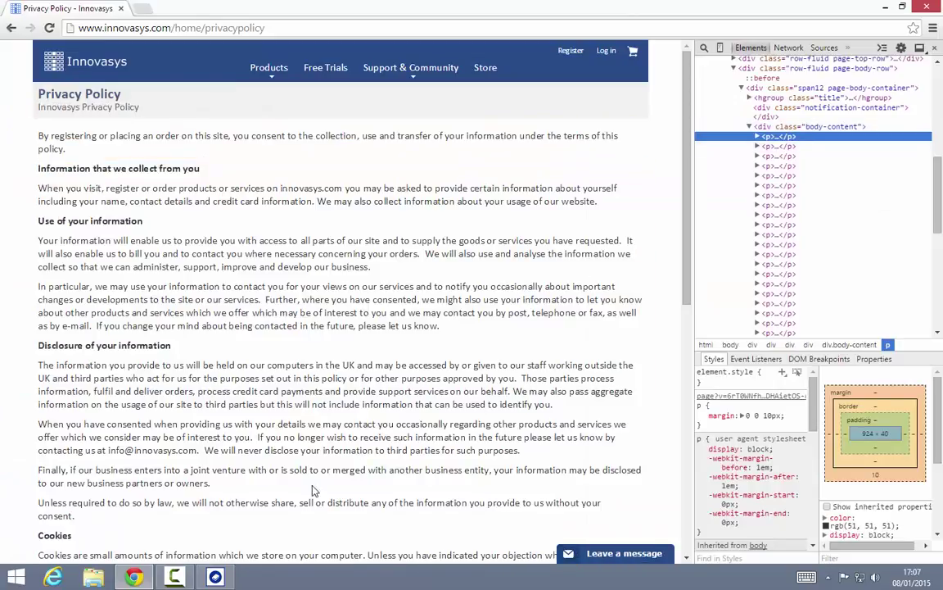
{"action": "left_click", "coordinate": [215, 577]}
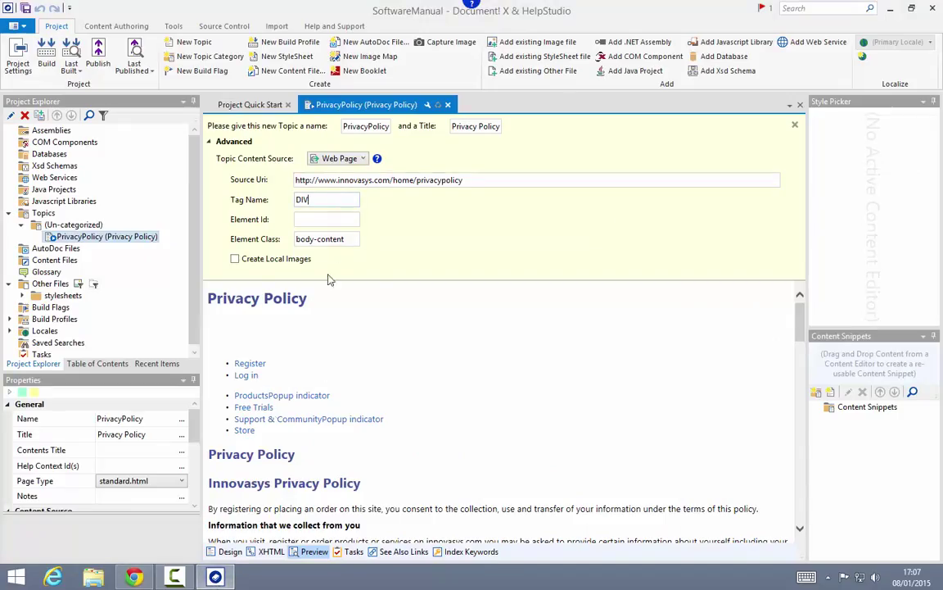
{"action": "left_click", "coordinate": [228, 551]}
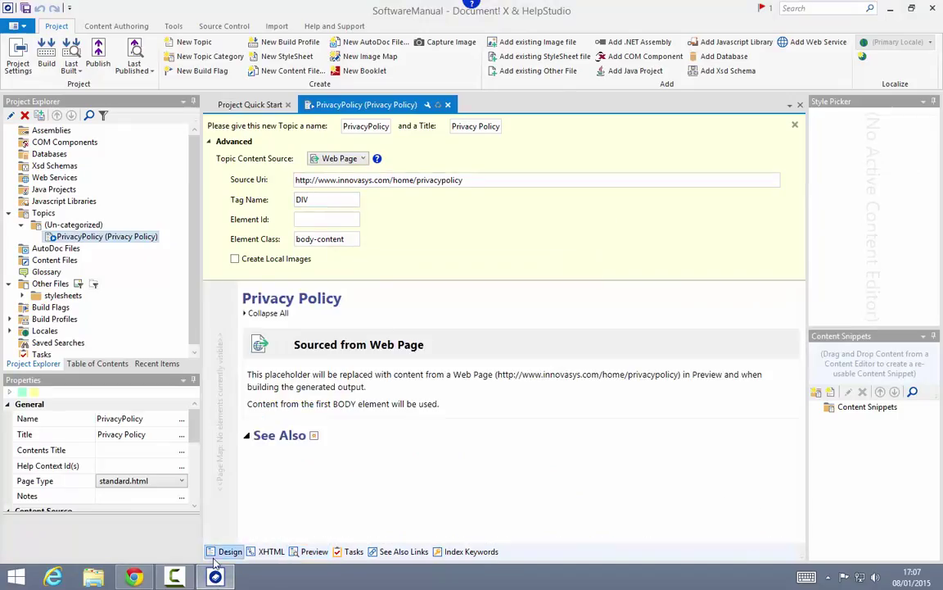
{"action": "left_click", "coordinate": [313, 551]}
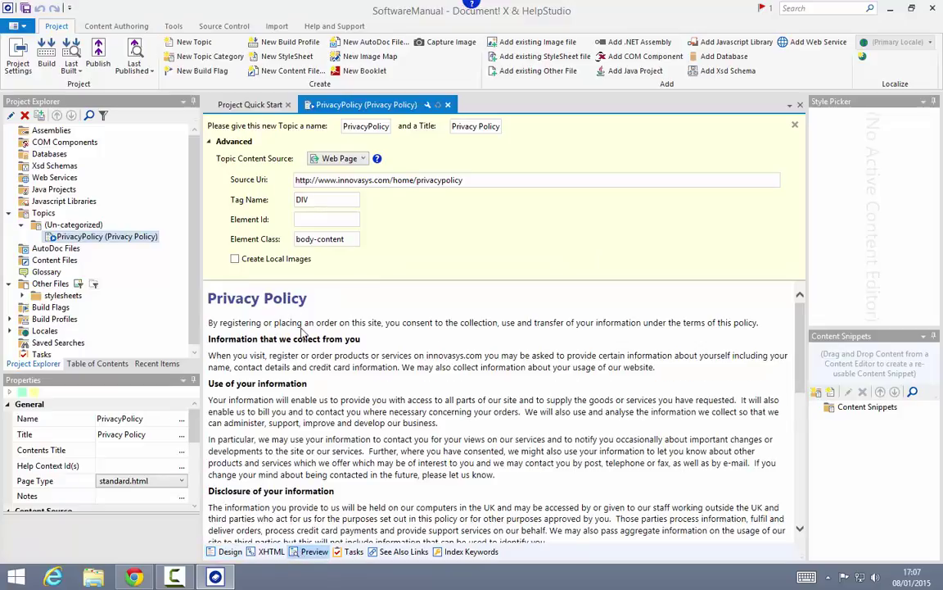
{"action": "scroll", "coordinate": [512, 385], "scroll_direction": "down", "scroll_amount": 10}
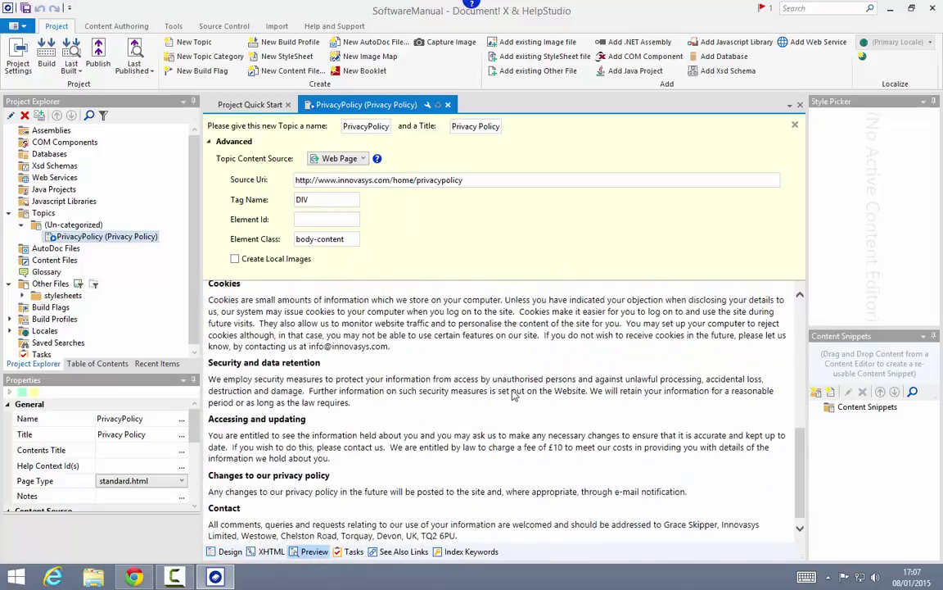
{"action": "scroll", "coordinate": [514, 395], "scroll_direction": "up", "scroll_amount": 10}
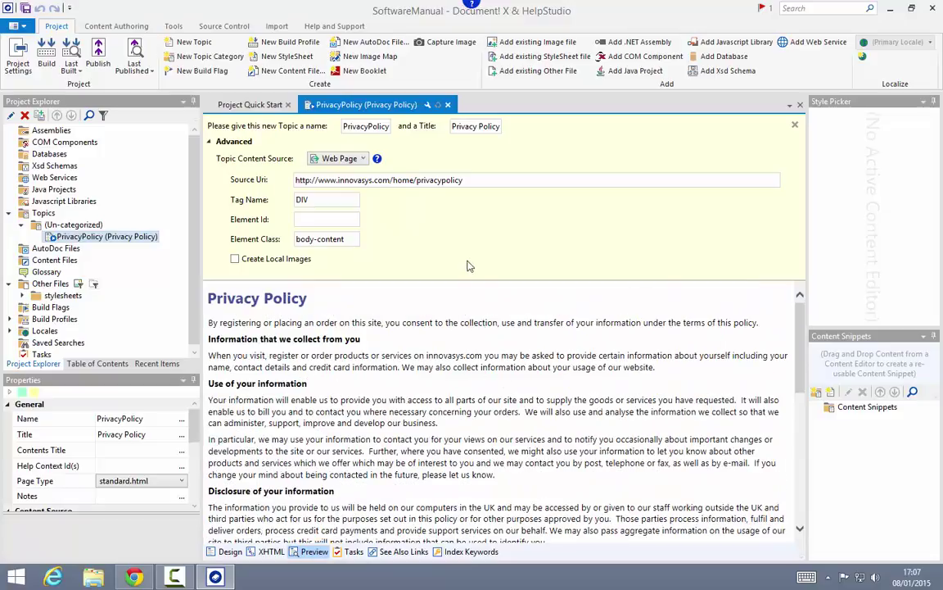
{"action": "left_click", "coordinate": [231, 141]}
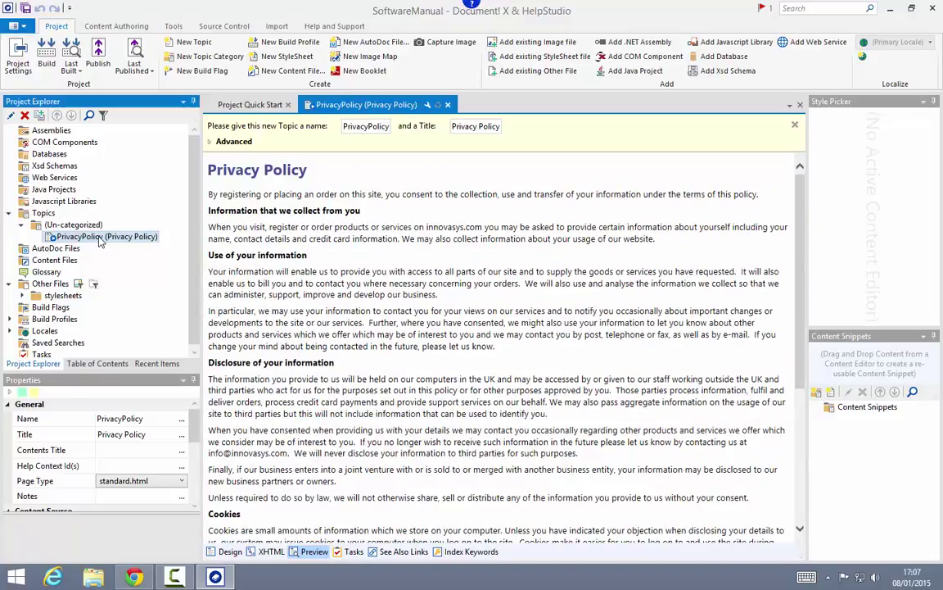
Step: Add Privacy Policy to the table of contents, build the help and open the compiled file
{"action": "left_click", "coordinate": [98, 362]}
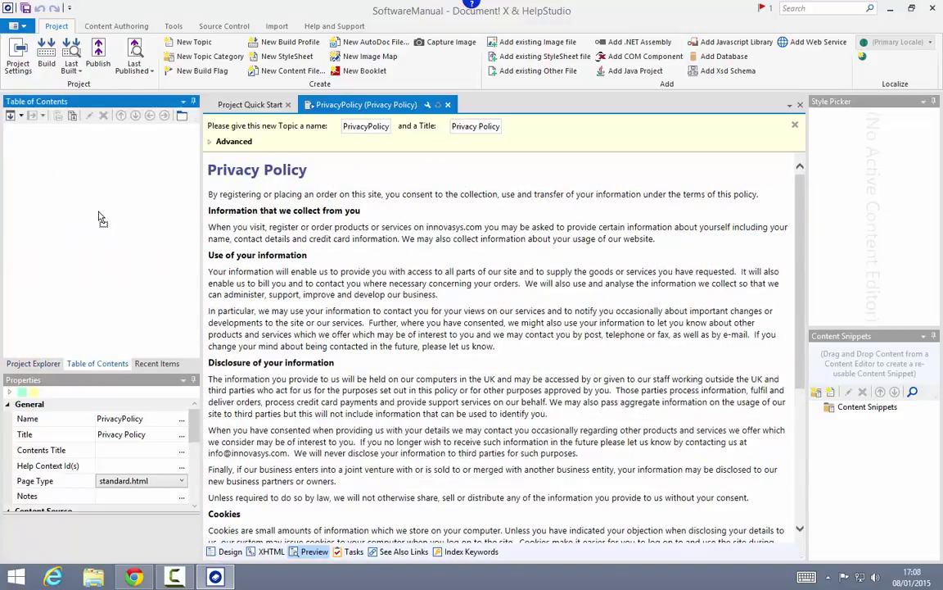
{"action": "left_click", "coordinate": [46, 53]}
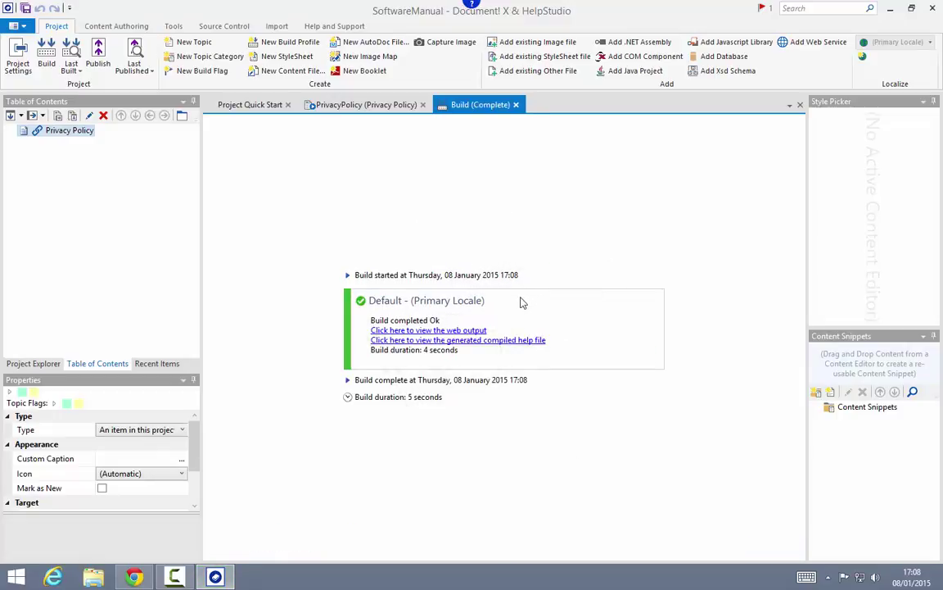
{"action": "left_click", "coordinate": [517, 340]}
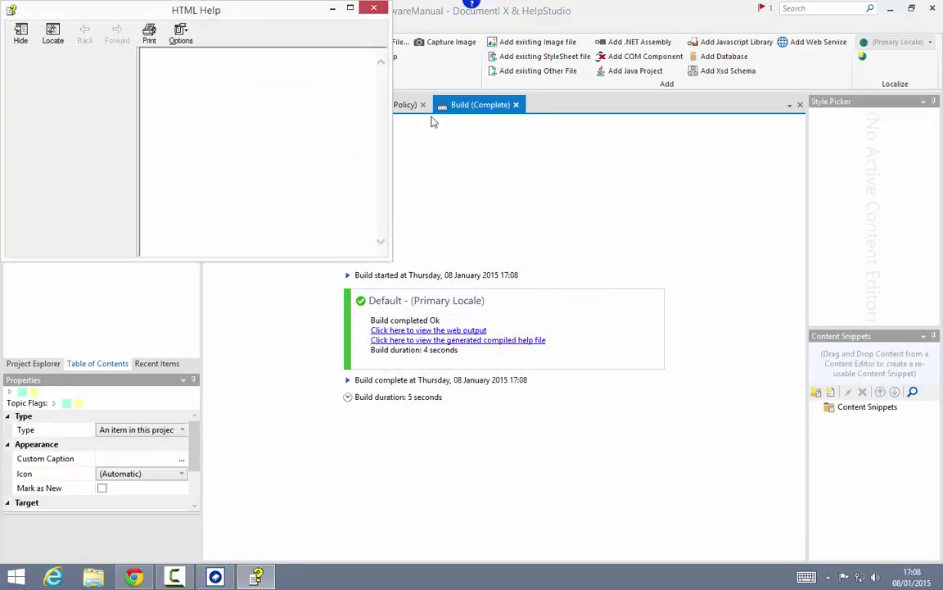
Step: Review the Privacy Policy topic in the maximised help viewer, then close it
{"action": "left_click", "coordinate": [353, 10]}
{"action": "scroll", "coordinate": [359, 269], "scroll_direction": "down", "scroll_amount": 3}
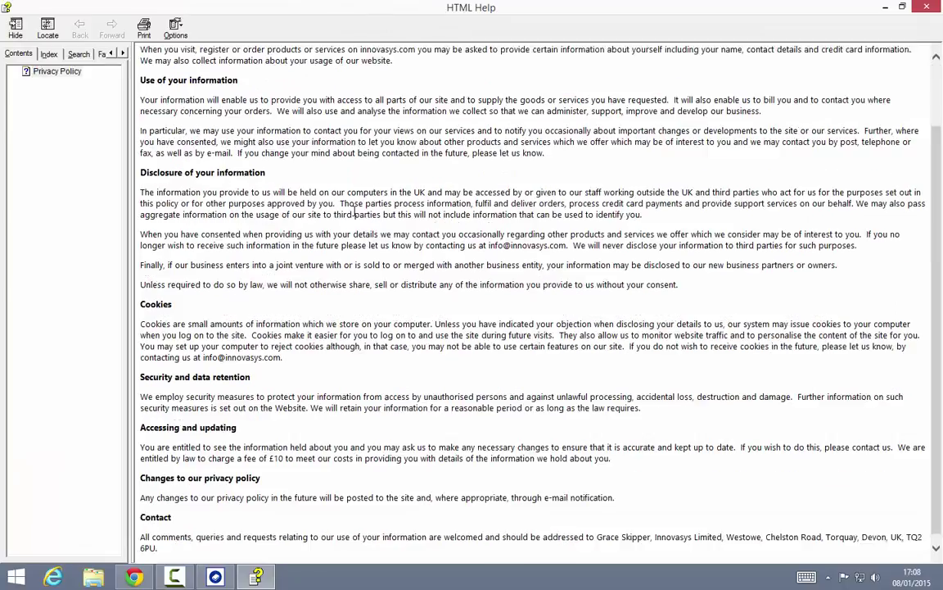
{"action": "scroll", "coordinate": [344, 205], "scroll_direction": "up", "scroll_amount": 3}
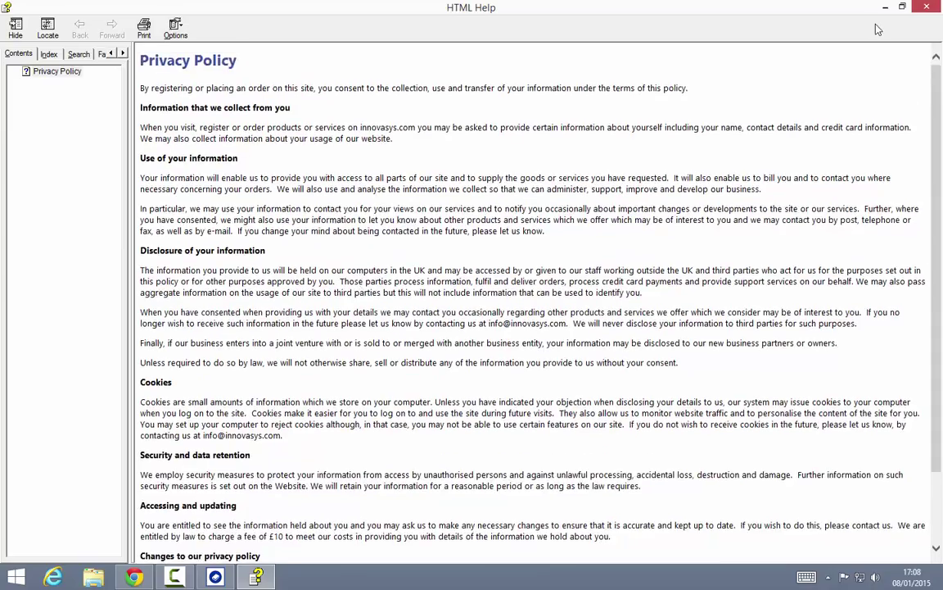
{"action": "left_click", "coordinate": [926, 6]}
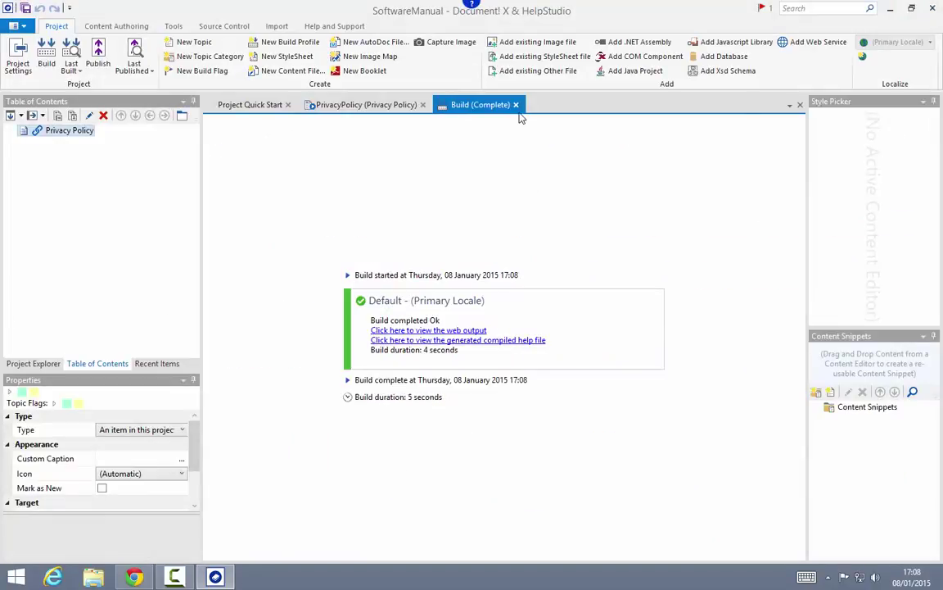
Step: Add a topic titled Include In Existing Topic whose body reads 'Some existing Content'
{"action": "left_click", "coordinate": [516, 105]}
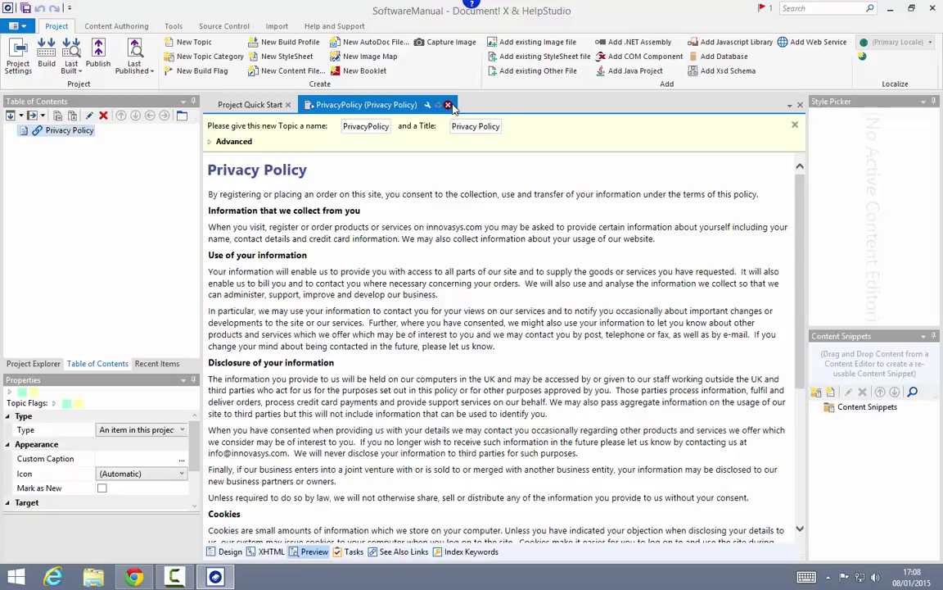
{"action": "left_click", "coordinate": [190, 43]}
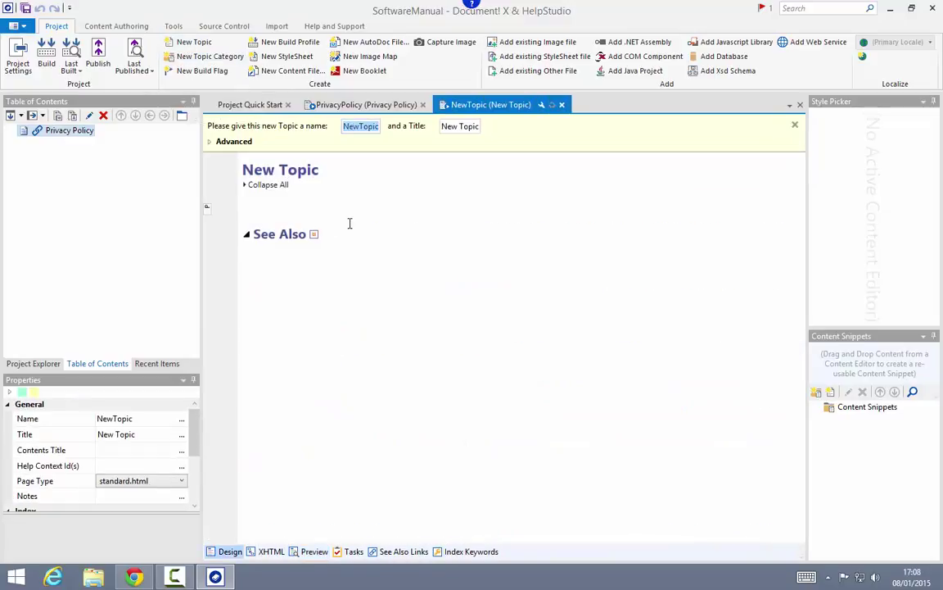
{"action": "type", "text": "Include In Exi"}
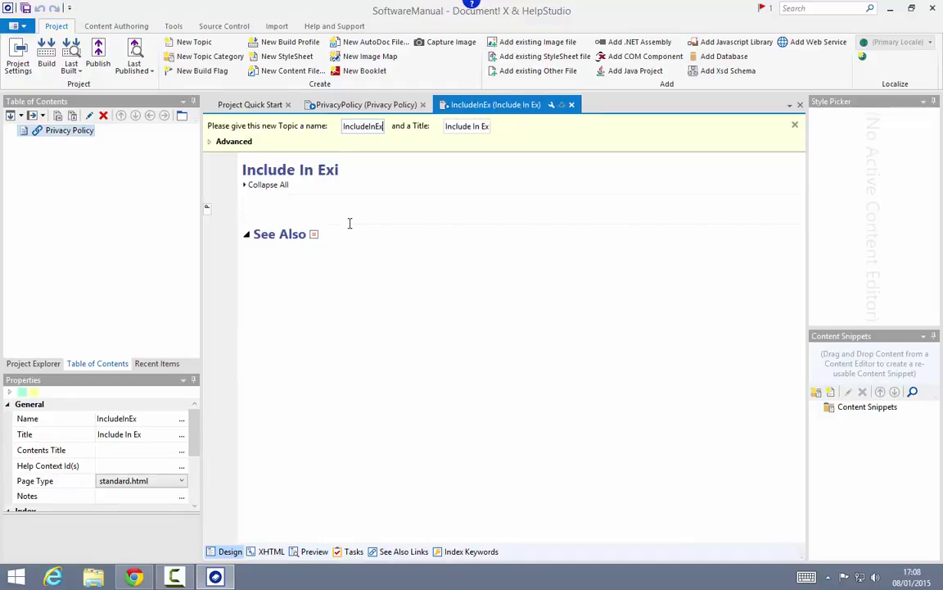
{"action": "type", "text": "sting Topic"}
{"action": "left_click", "coordinate": [349, 223]}
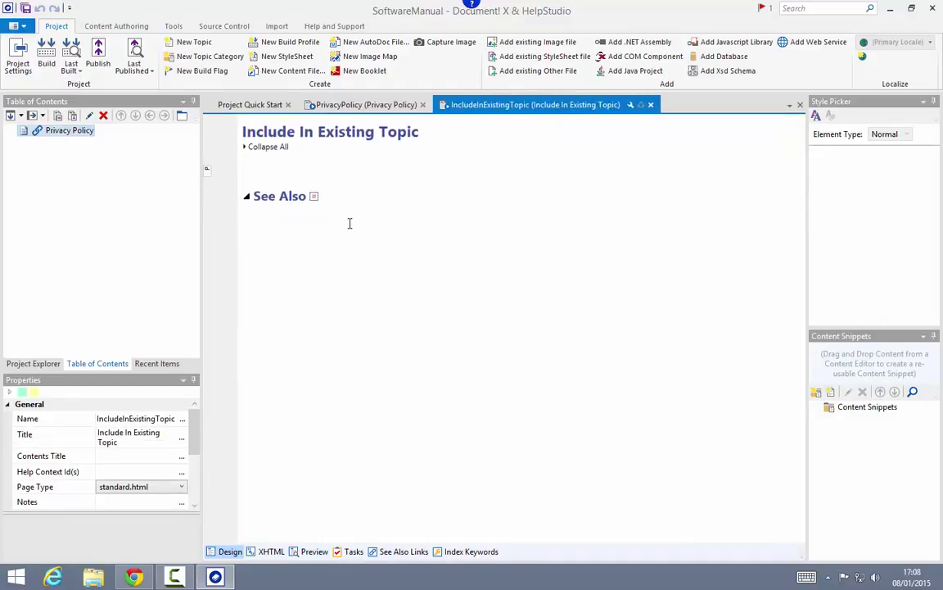
{"action": "type", "text": "Some existing Content"}
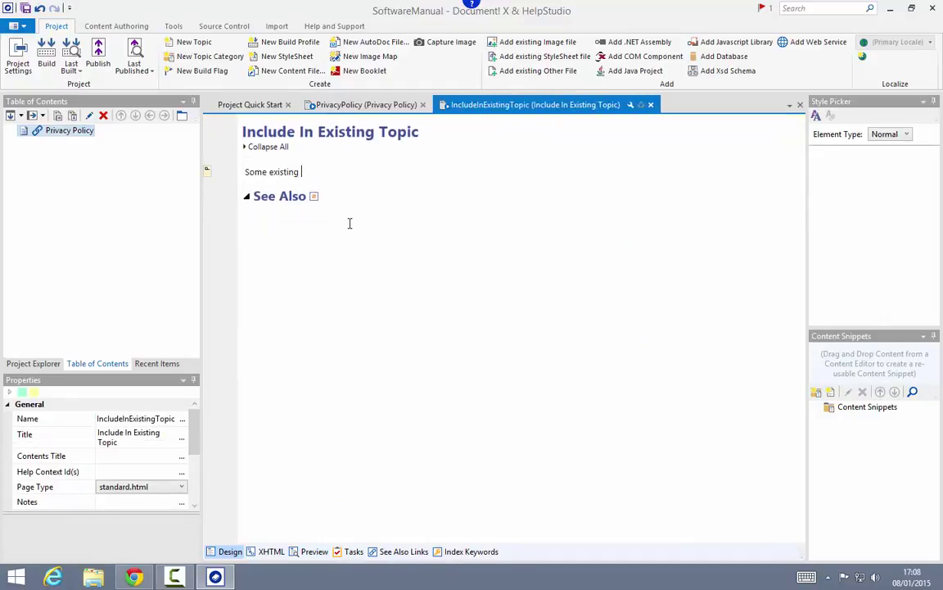
{"action": "key", "text": "Return"}
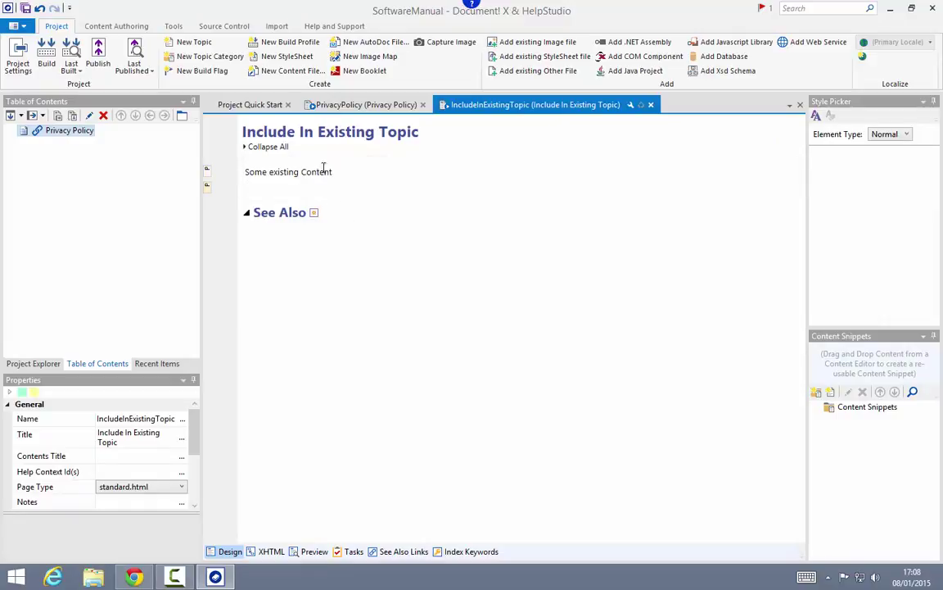
{"action": "left_click", "coordinate": [141, 27]}
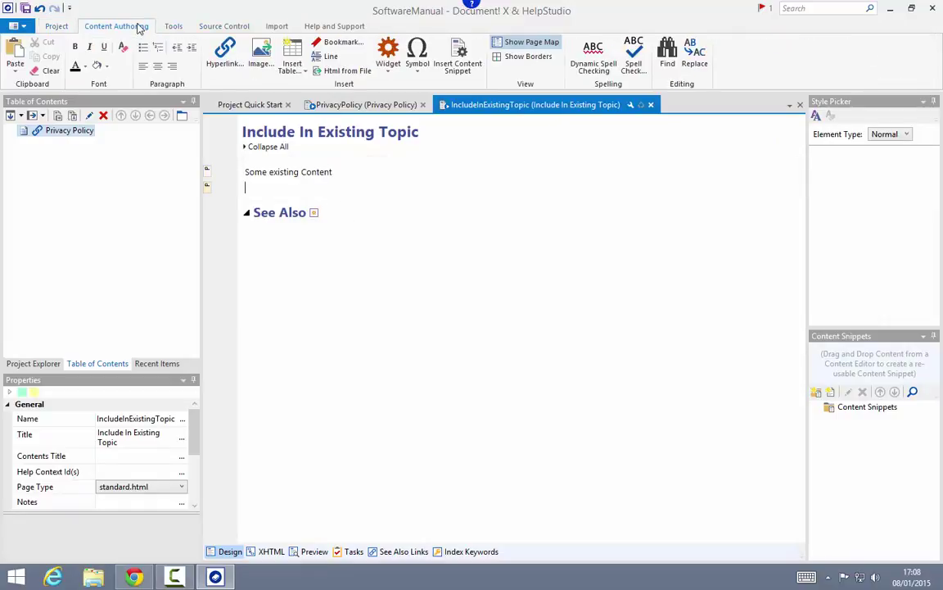
Step: Insert a Content from Web Page widget with the privacy URL, tag DIV, class body-content, and preview
{"action": "left_click", "coordinate": [393, 64]}
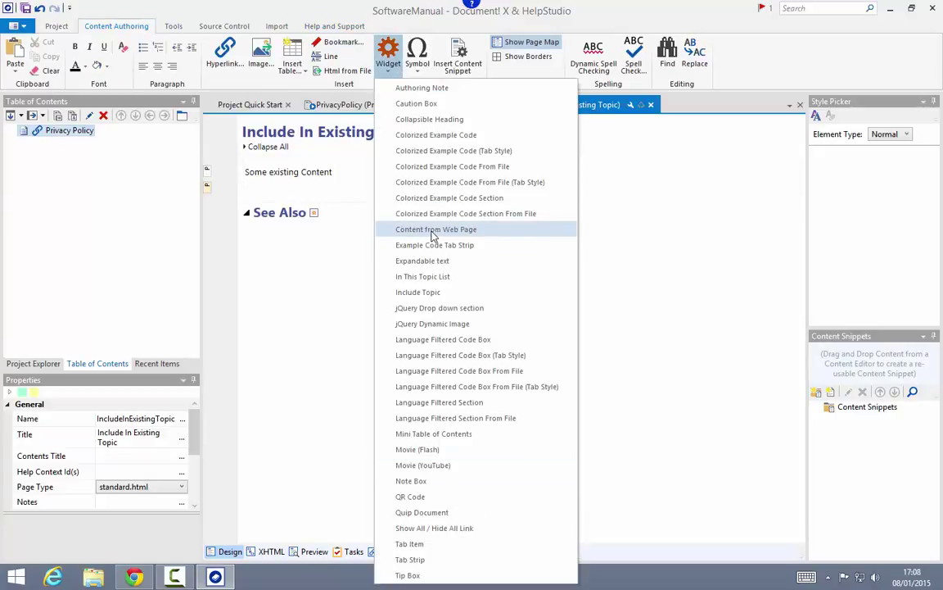
{"action": "left_click", "coordinate": [433, 236]}
{"action": "left_click", "coordinate": [365, 254]}
{"action": "type", "text": "http://www.innovasys.com/home/privacypolicy"}
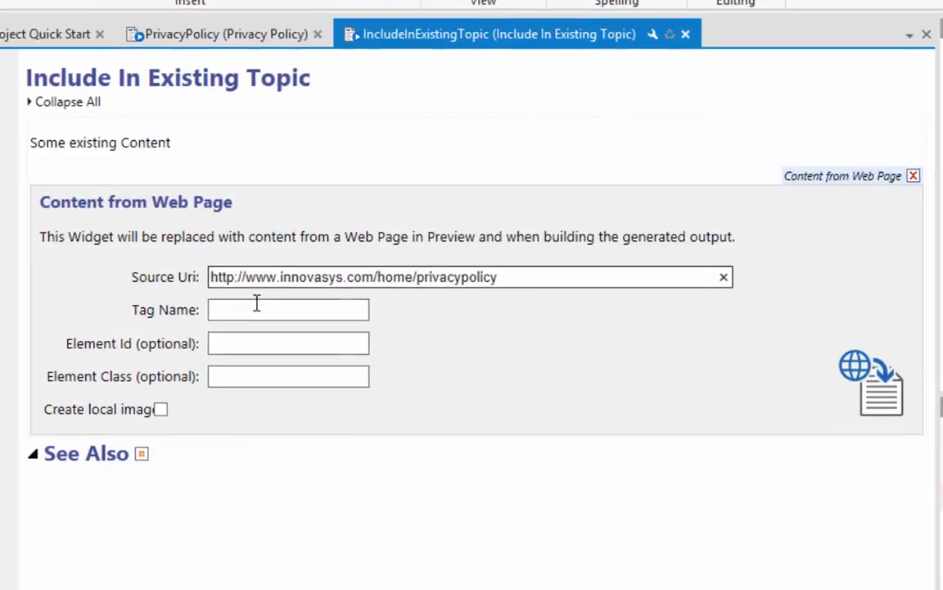
{"action": "left_click", "coordinate": [381, 275]}
{"action": "type", "text": "D"}
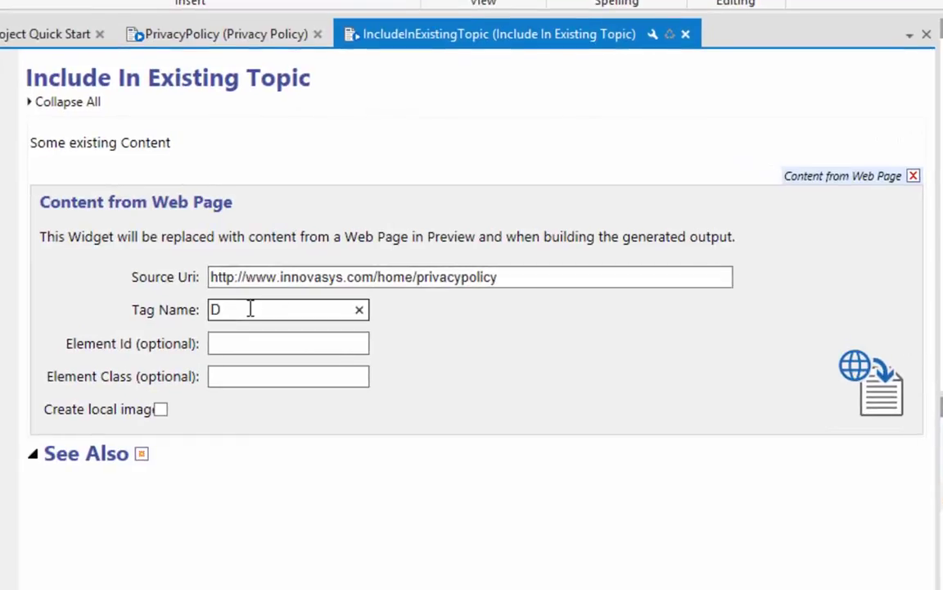
{"action": "type", "text": "IV"}
{"action": "key", "text": "Tab"}
{"action": "key", "text": "Tab"}
{"action": "type", "text": "c"}
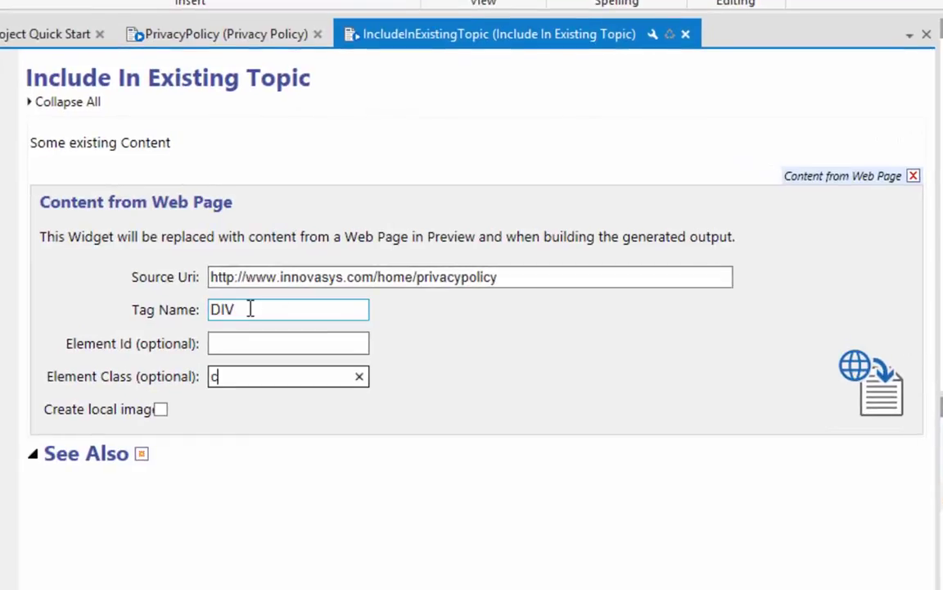
{"action": "key", "text": "BackSpace"}
{"action": "type", "text": "body-content"}
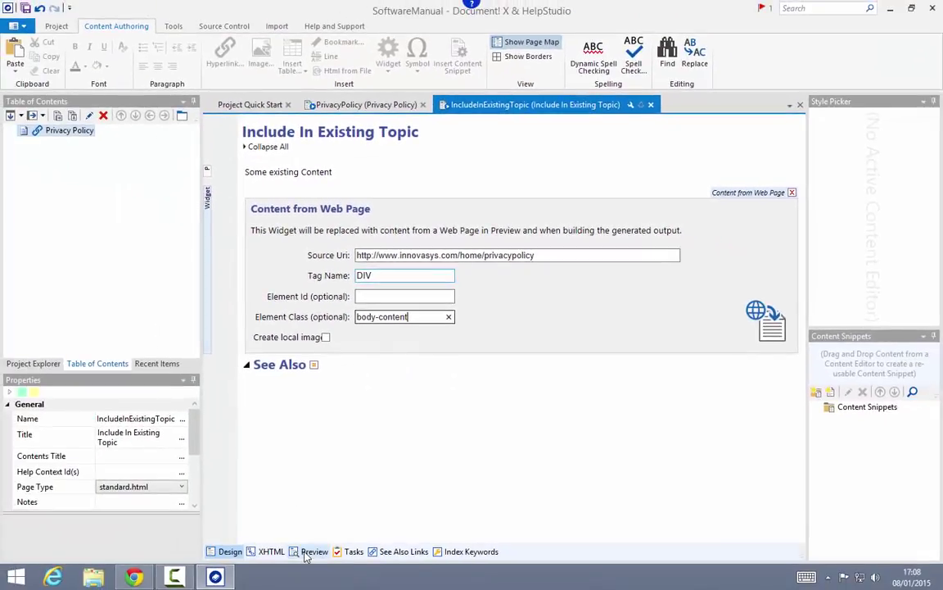
{"action": "left_click", "coordinate": [311, 551]}
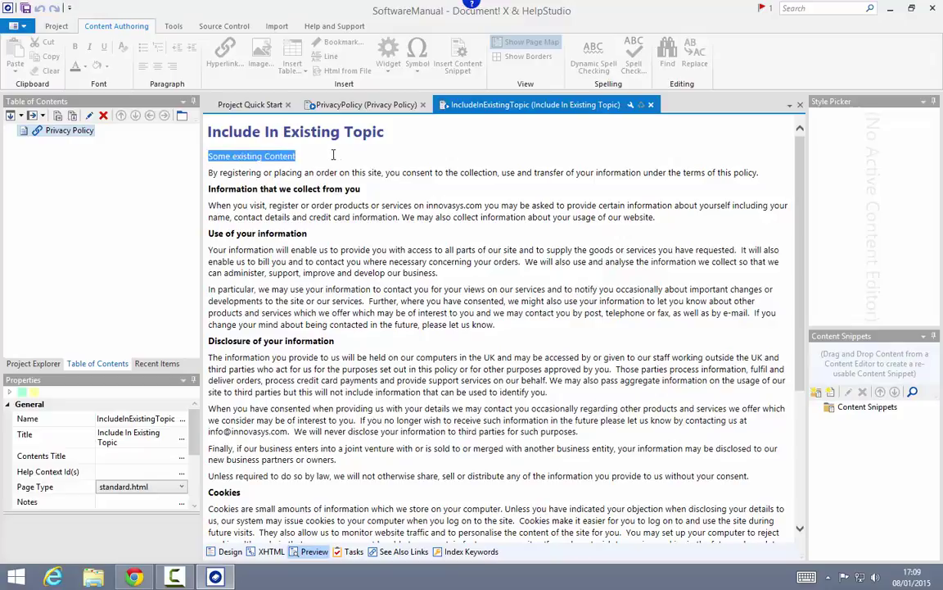
Step: Switch the Include In Existing Topic from preview back to its Design view
{"action": "left_click", "coordinate": [225, 552]}
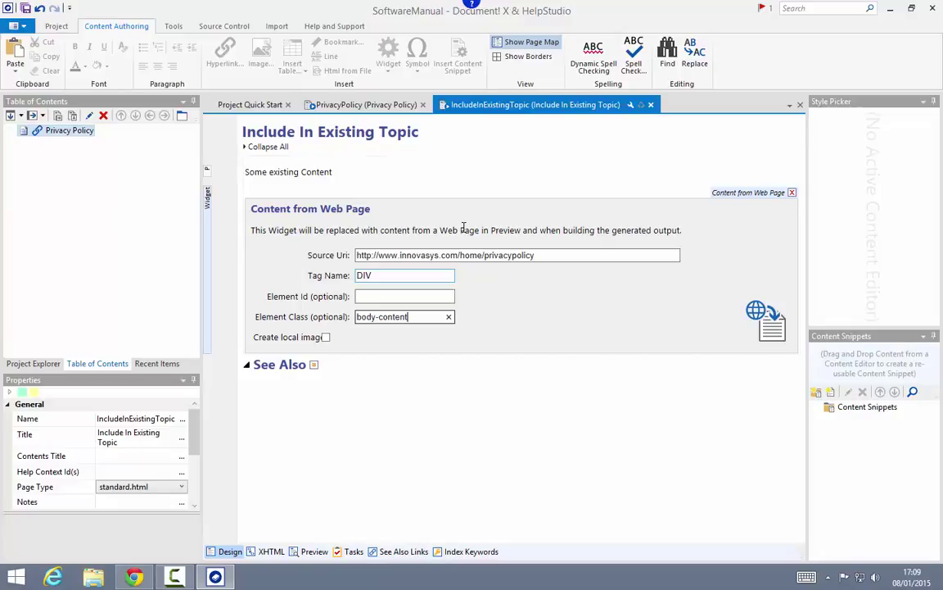
Step: Create a new empty project named ContentFromQuip, creating its folder and dismissing the save prompt
{"action": "left_click", "coordinate": [58, 30]}
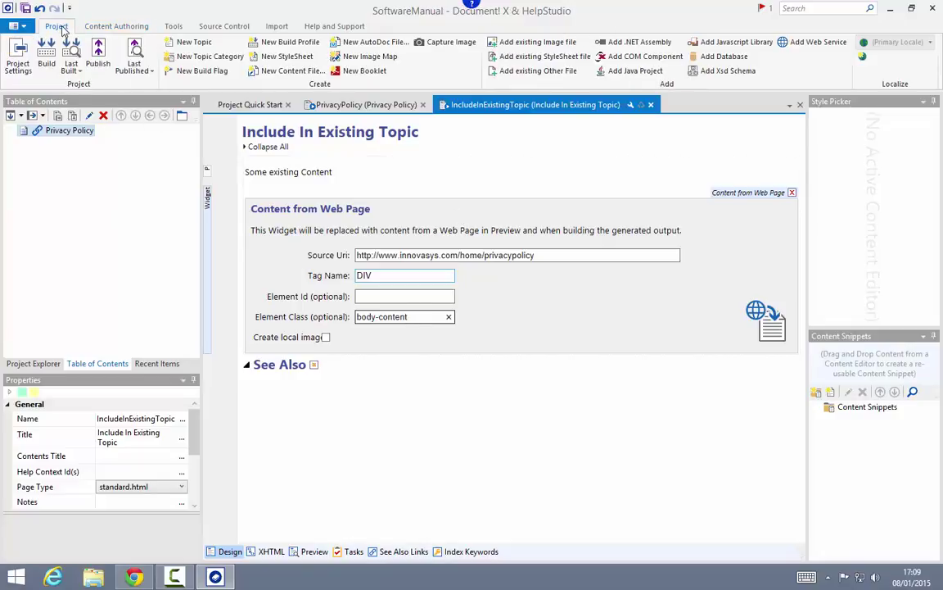
{"action": "left_click", "coordinate": [15, 27]}
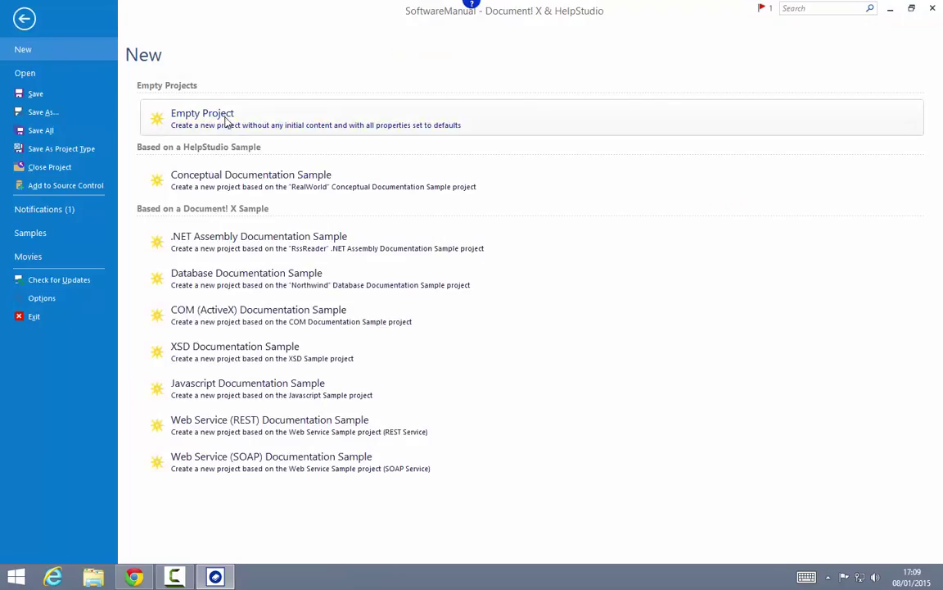
{"action": "left_click", "coordinate": [227, 120]}
{"action": "type", "text": "Co"}
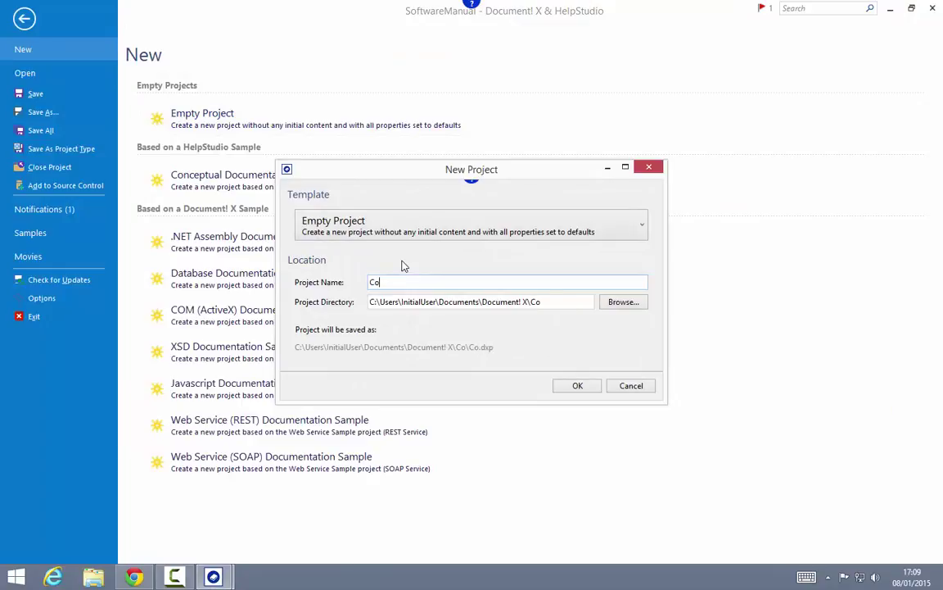
{"action": "type", "text": "ntentFromQuip"}
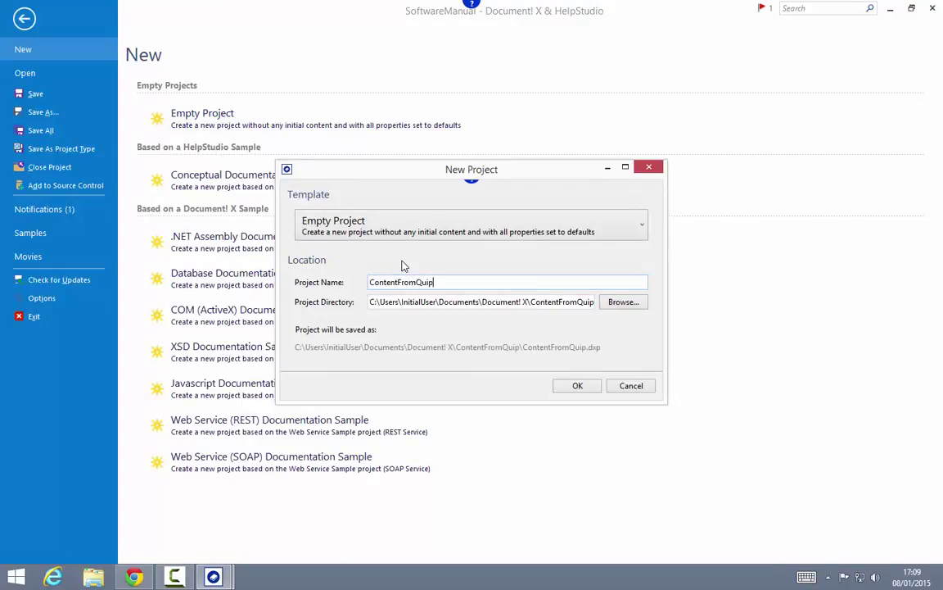
{"action": "key", "text": "Return"}
{"action": "left_click", "coordinate": [534, 337]}
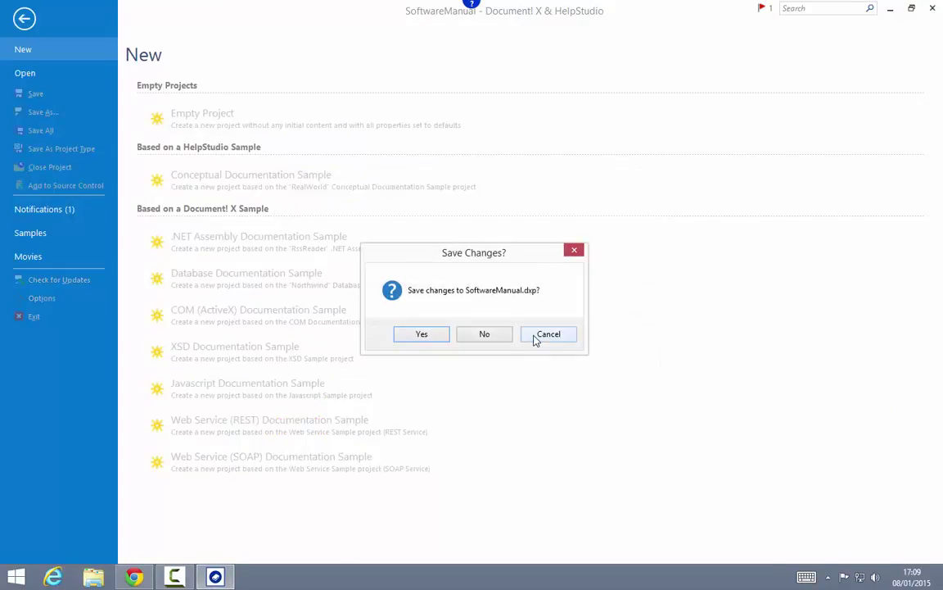
{"action": "left_click", "coordinate": [442, 337]}
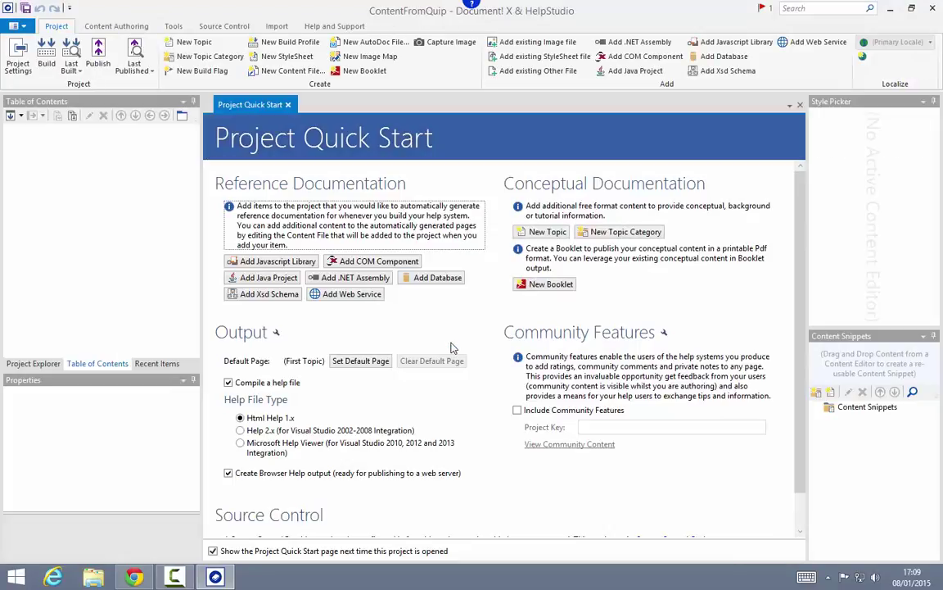
Step: Add a LicenseAgreement topic and set its Advanced Topic Content Source to Quip
{"action": "left_click", "coordinate": [192, 41]}
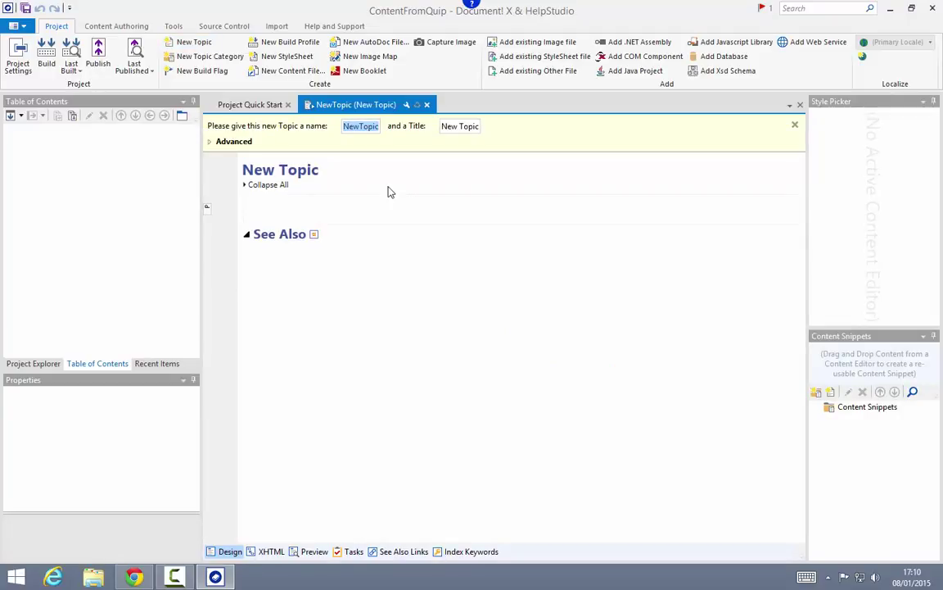
{"action": "type", "text": "Licen"}
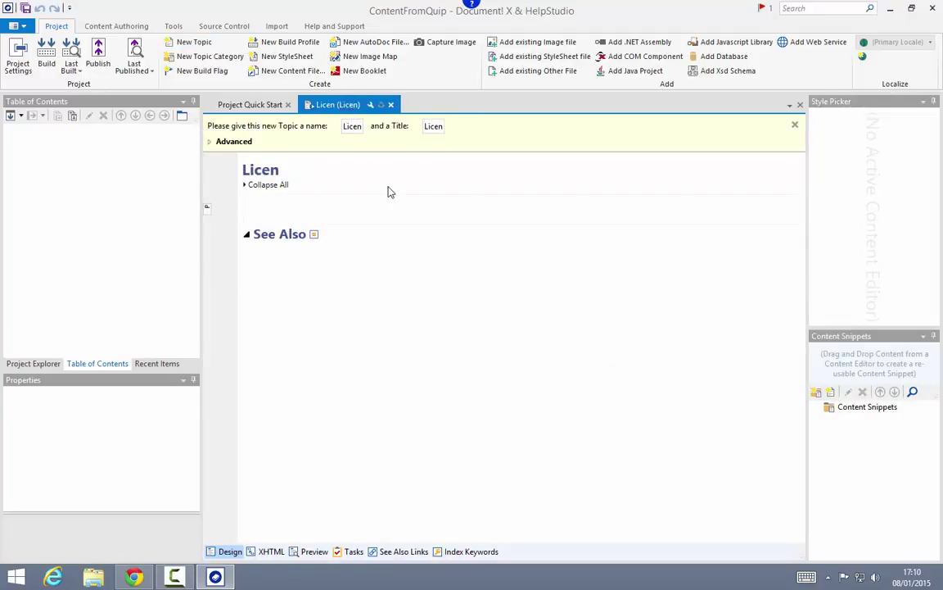
{"action": "type", "text": "seAgreement"}
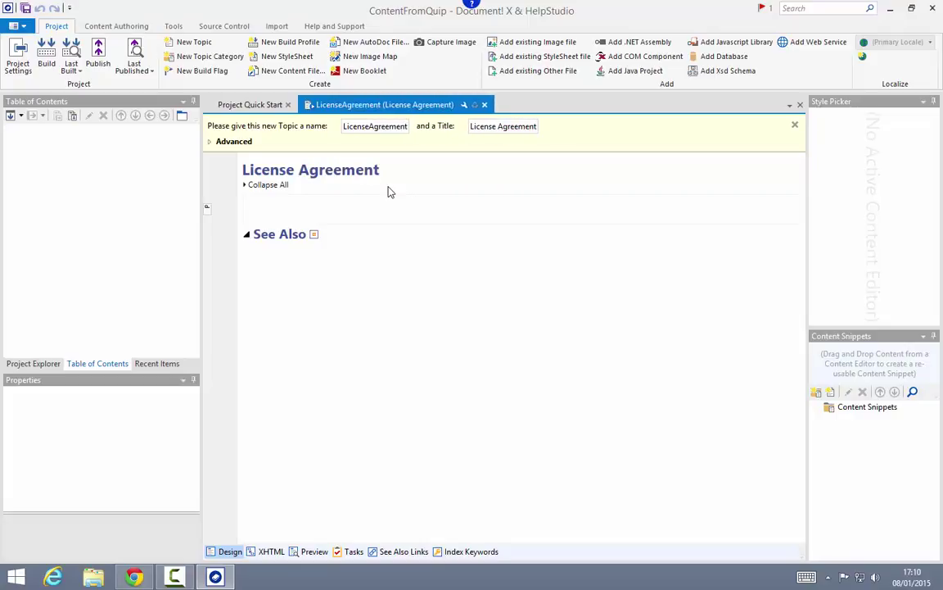
{"action": "left_click", "coordinate": [238, 143]}
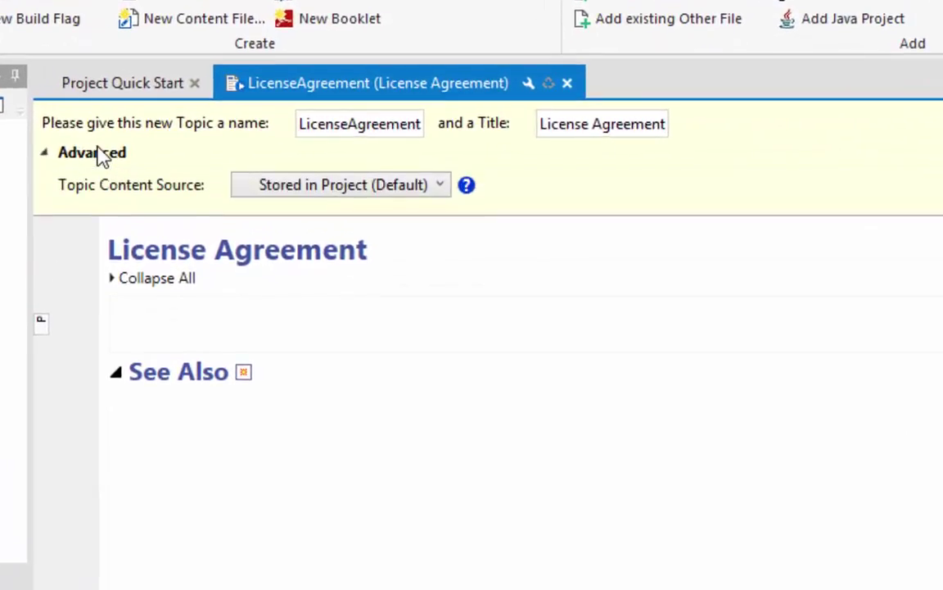
{"action": "left_click", "coordinate": [337, 185]}
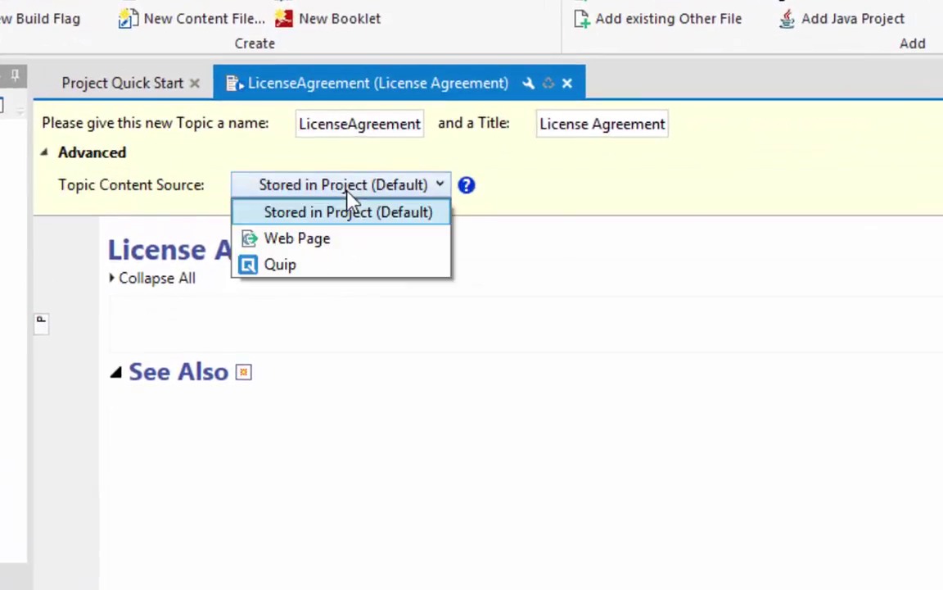
{"action": "left_click", "coordinate": [280, 265]}
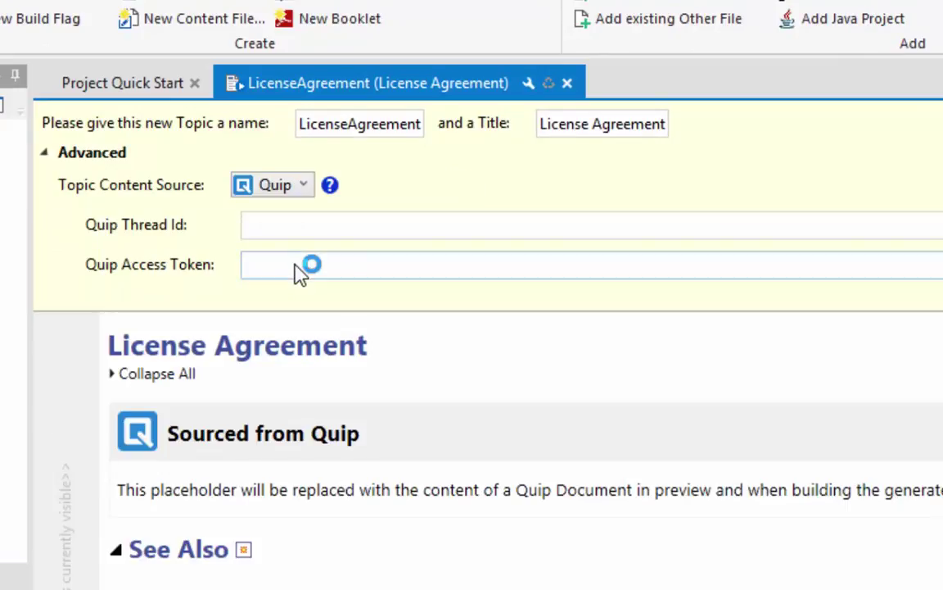
{"action": "left_click", "coordinate": [316, 228]}
{"action": "left_click", "coordinate": [320, 264]}
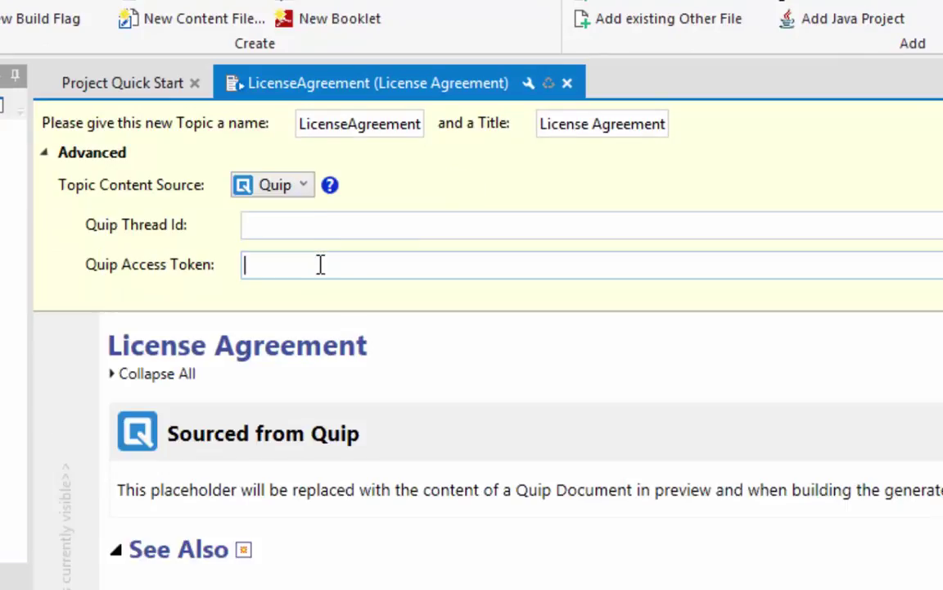
{"action": "left_click", "coordinate": [311, 221]}
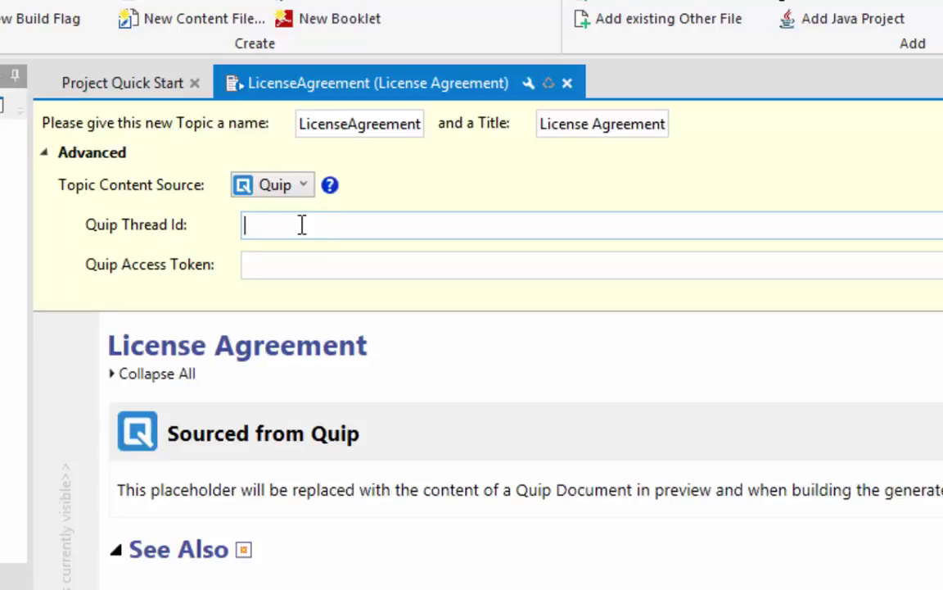
{"action": "left_click", "coordinate": [300, 262]}
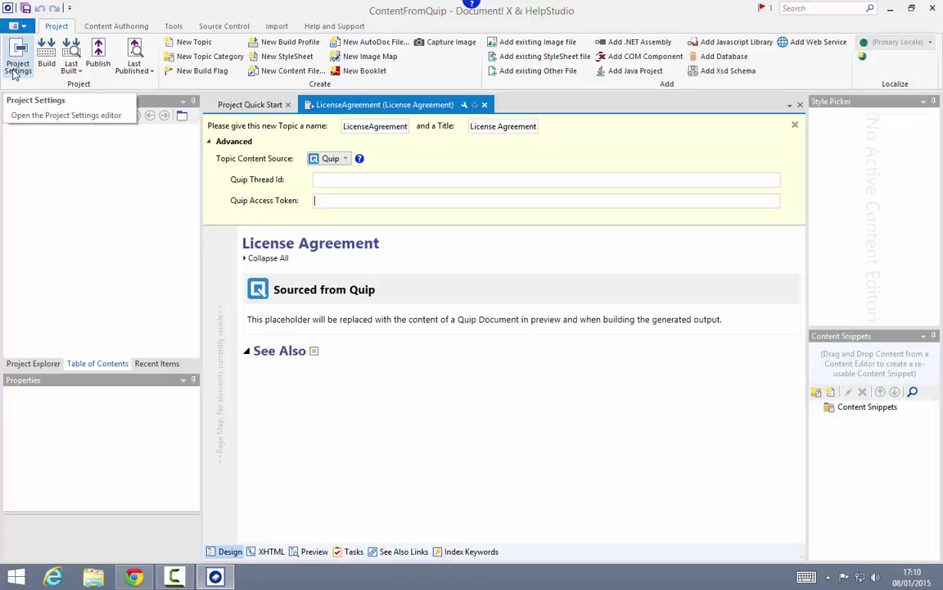
Step: Open Project Settings at the Content Sources page with the Default Quip Access Token
{"action": "left_click", "coordinate": [14, 72]}
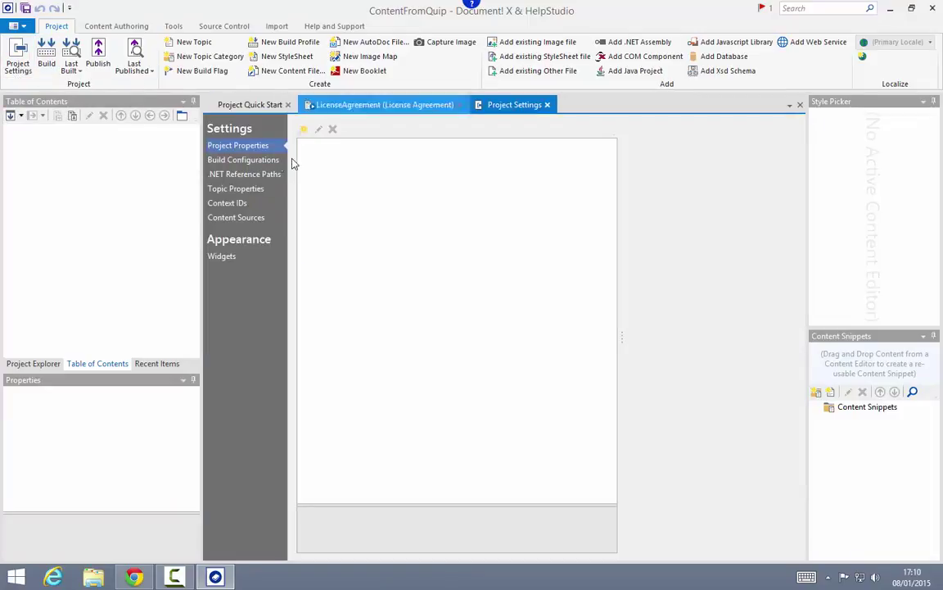
{"action": "left_click", "coordinate": [226, 216]}
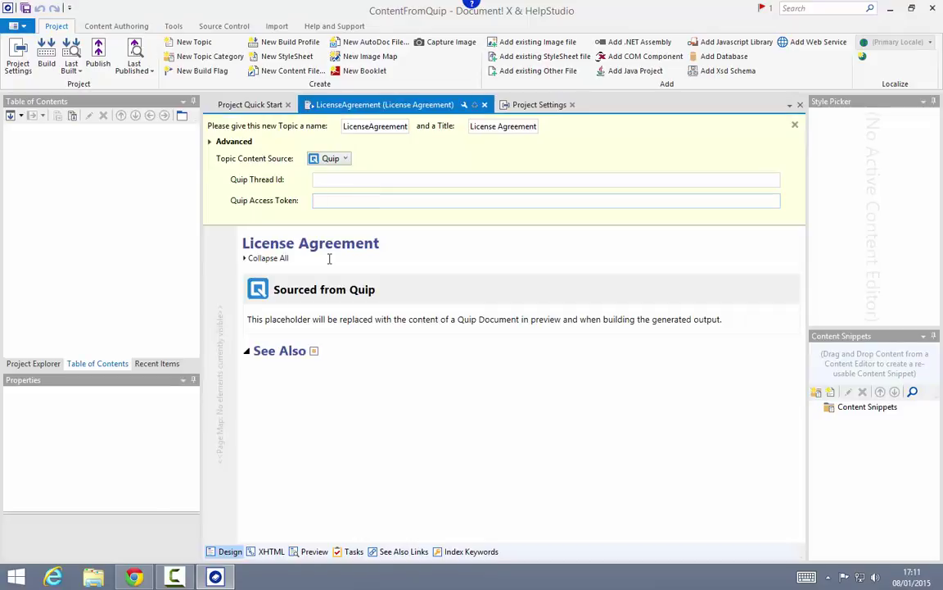
Step: Switch to Chrome and open a blank tab beside the Privacy Policy page
{"action": "left_click", "coordinate": [134, 577]}
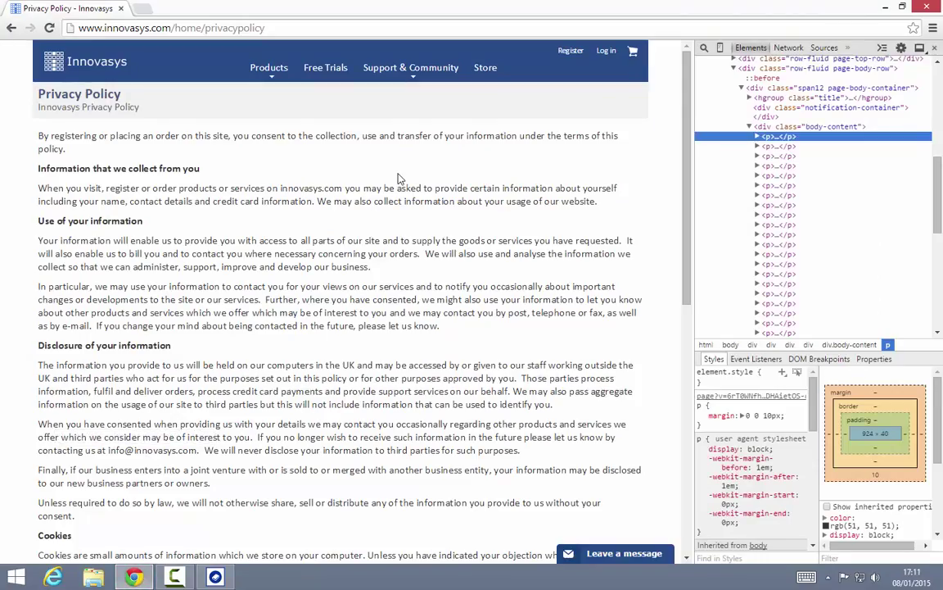
{"action": "left_click", "coordinate": [145, 9]}
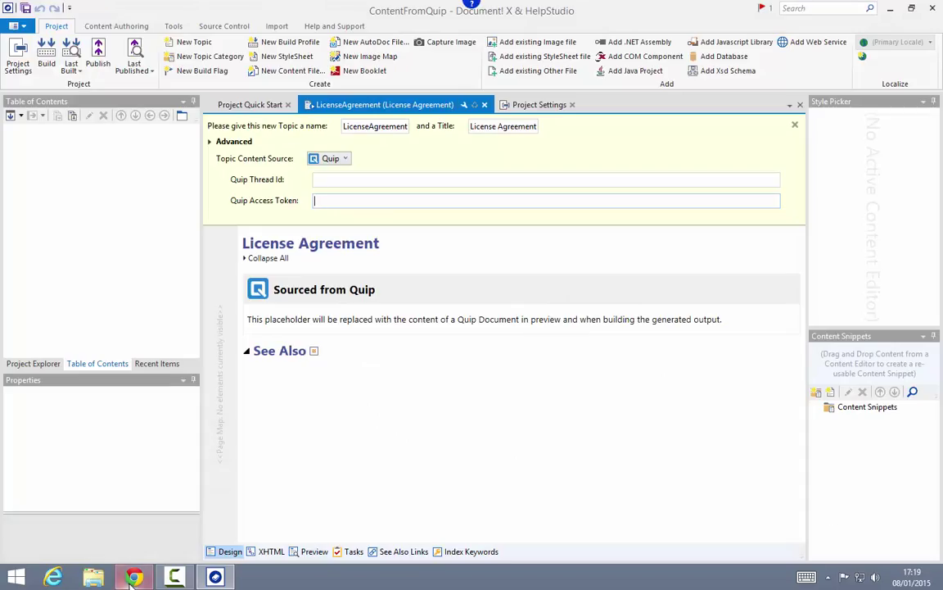
{"action": "left_click", "coordinate": [133, 577]}
{"action": "left_click", "coordinate": [141, 11]}
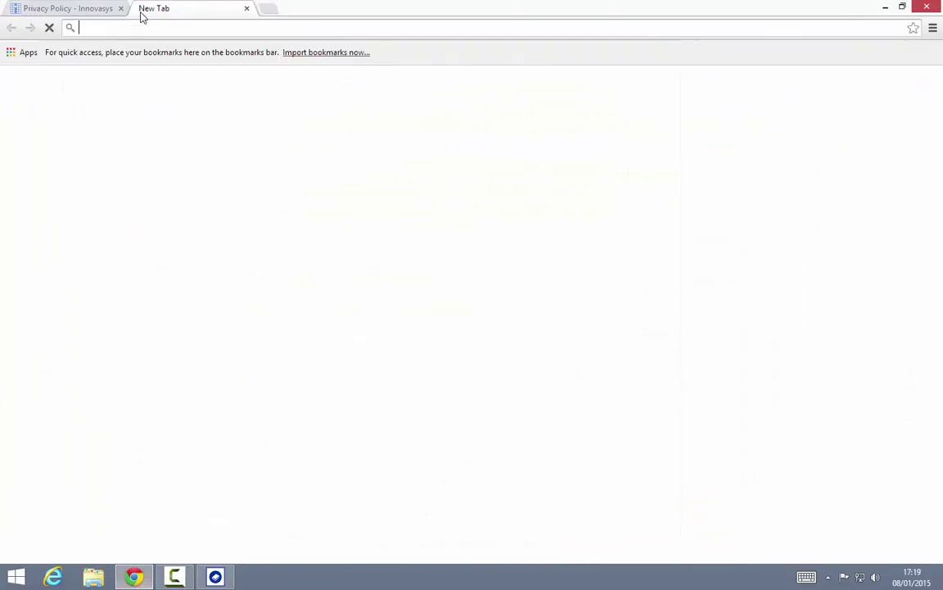
Step: Search the web for 'quip access token' and open Quip's personal access token page
{"action": "type", "text": "quip."}
{"action": "key", "text": "Return"}
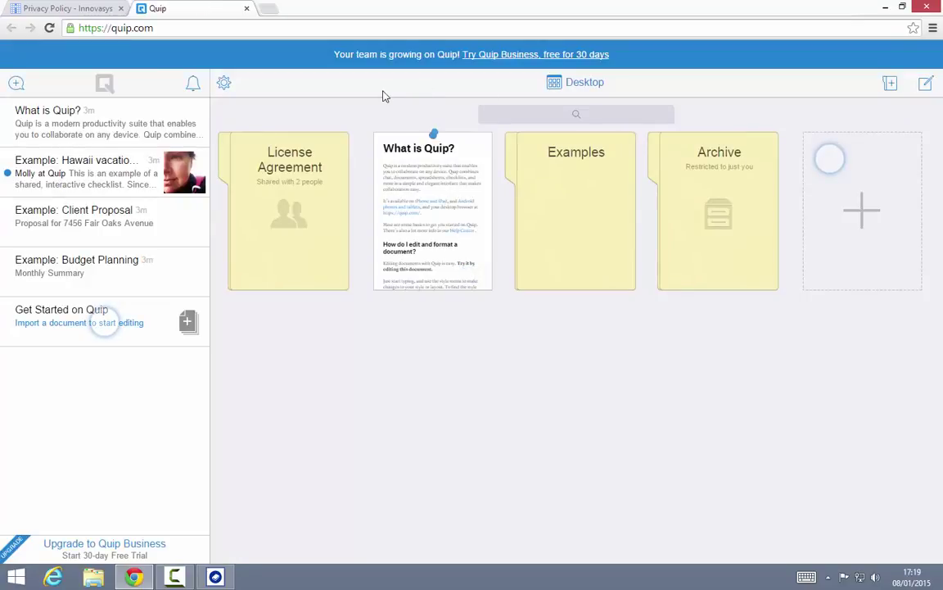
{"action": "left_click", "coordinate": [262, 30]}
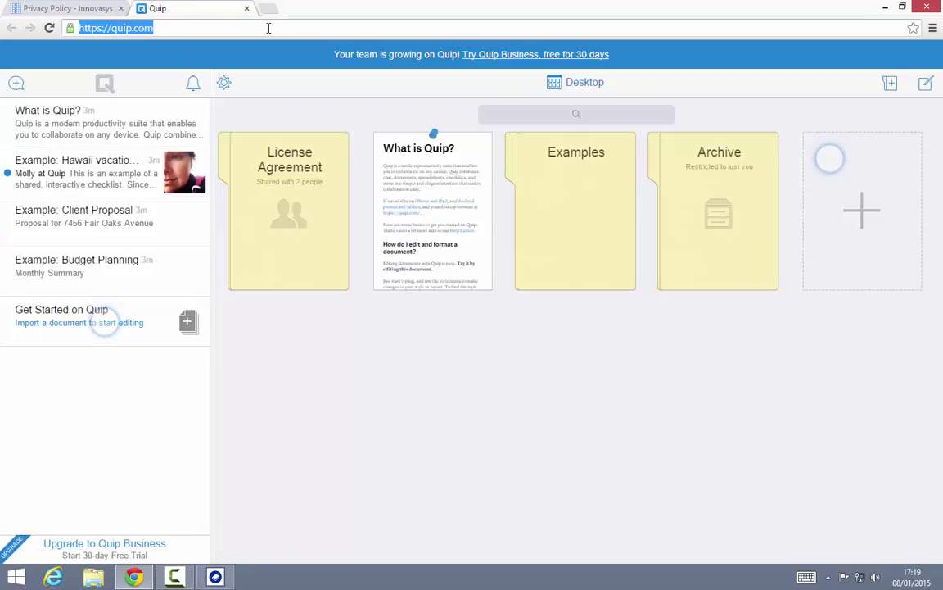
{"action": "type", "text": "quip acc"}
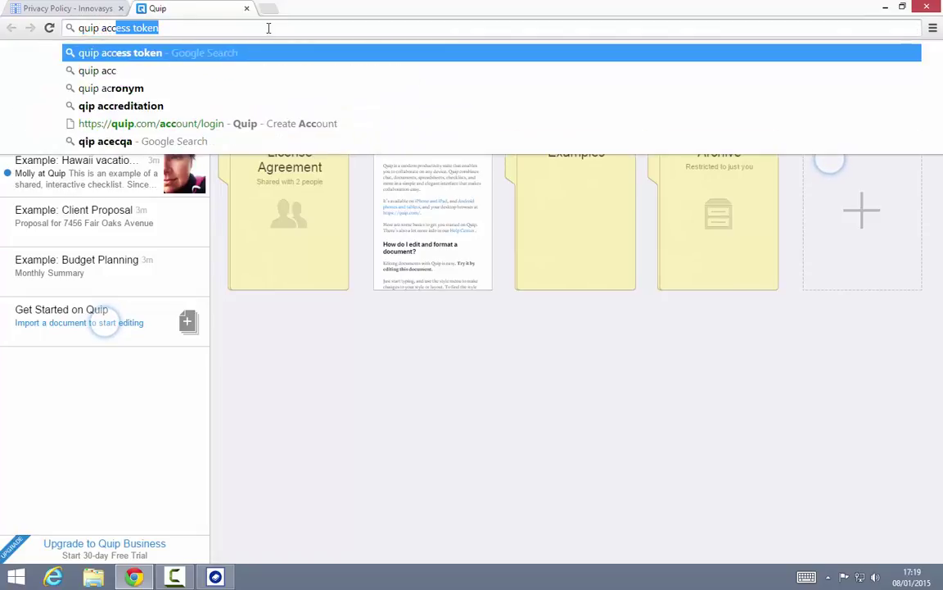
{"action": "key", "text": "Return"}
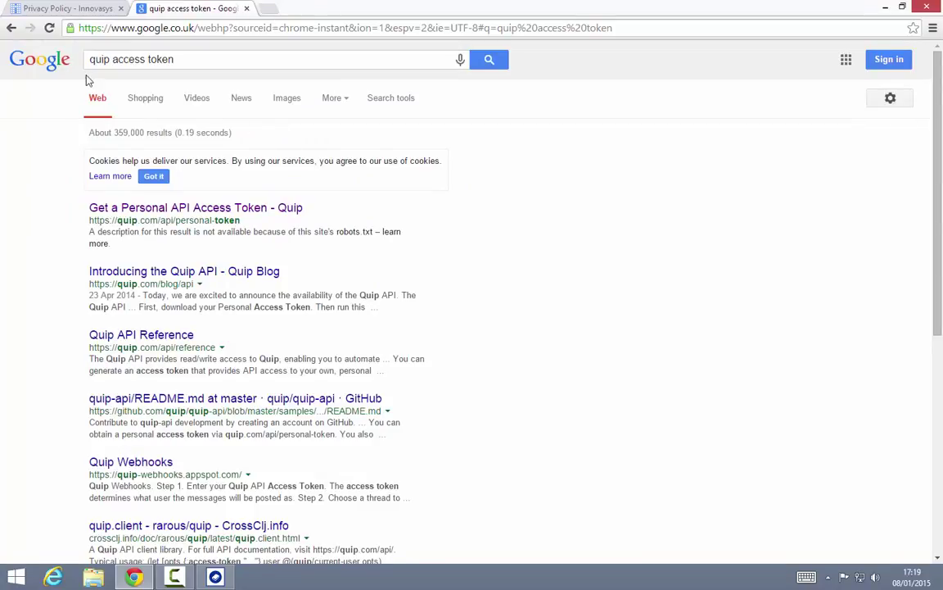
{"action": "left_click", "coordinate": [264, 210]}
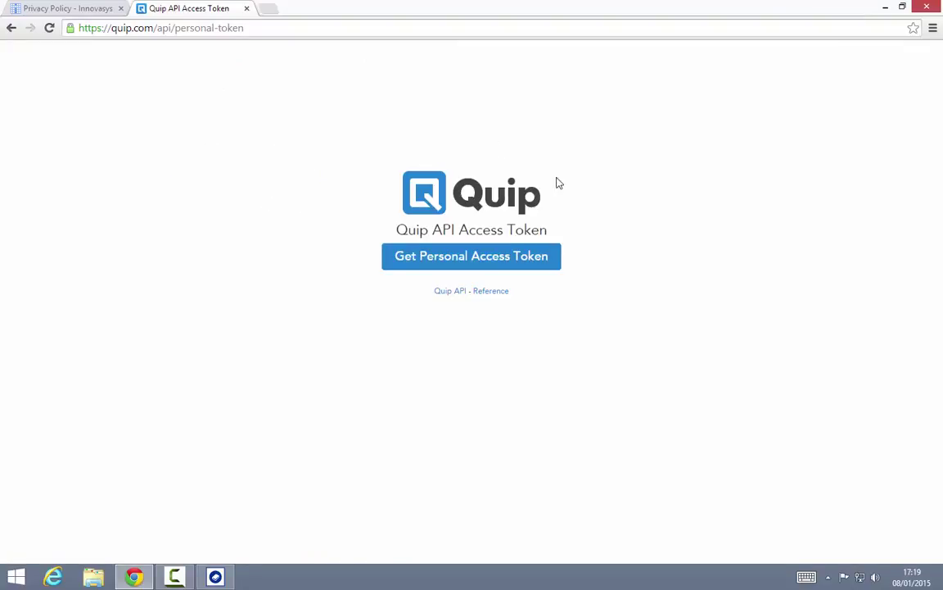
Step: Generate a personal access token, select it, and return to the topic's Access Token field
{"action": "left_click", "coordinate": [457, 266]}
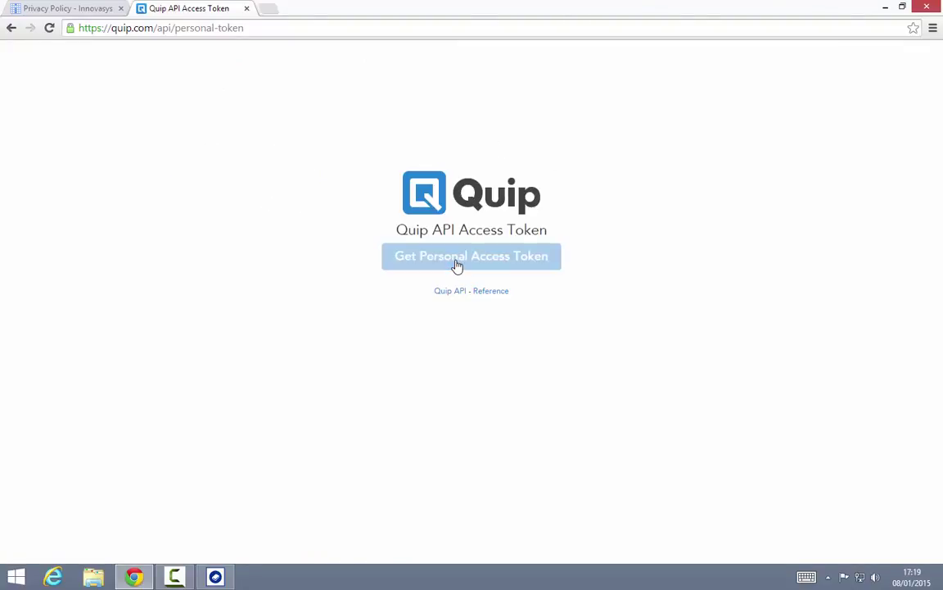
{"action": "left_click", "coordinate": [457, 254]}
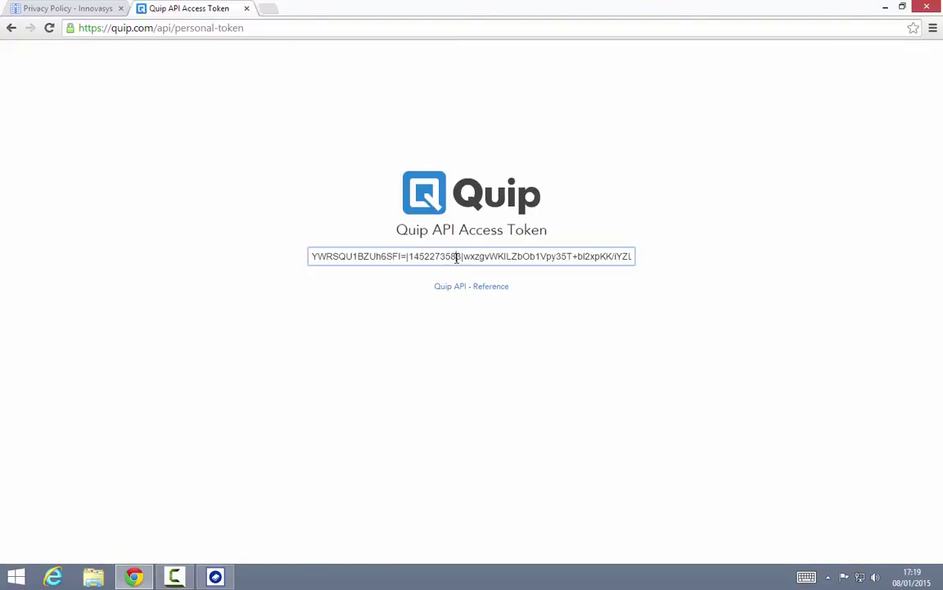
{"action": "triple_click", "coordinate": [507, 256]}
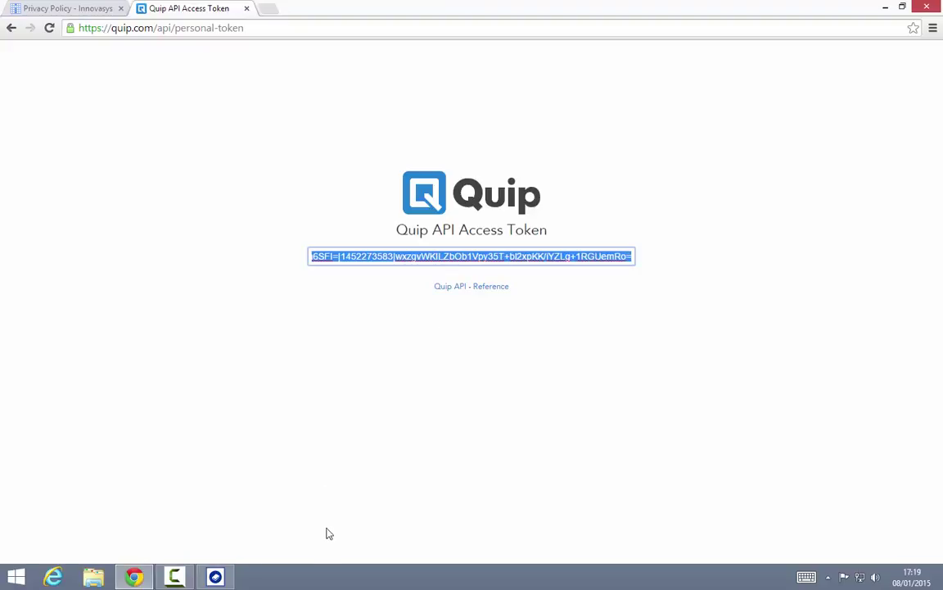
{"action": "left_click", "coordinate": [215, 576]}
{"action": "left_click", "coordinate": [332, 206]}
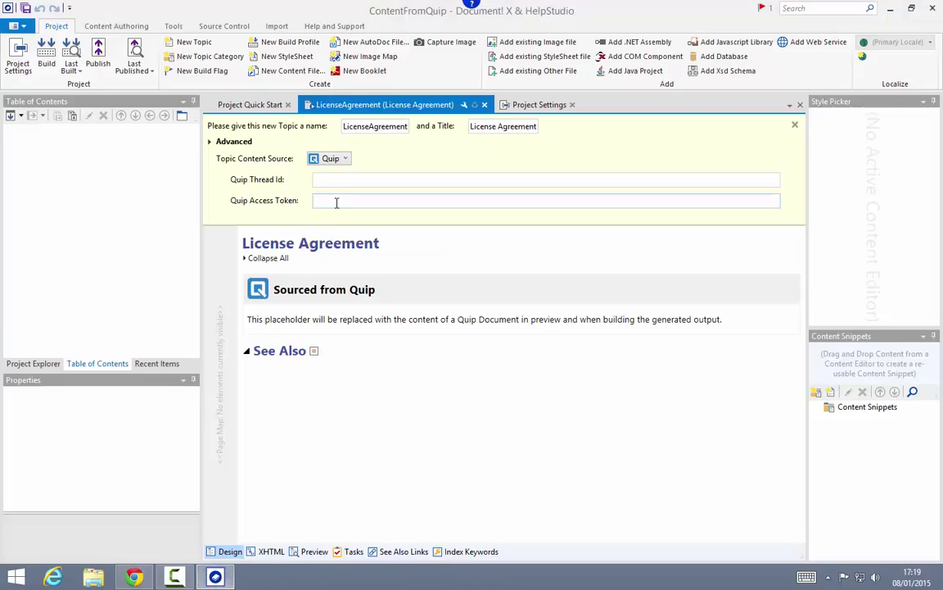
Step: Paste the Quip token as the project's Default Quip Access Token instead of the topic field
{"action": "key", "text": "ctrl+v"}
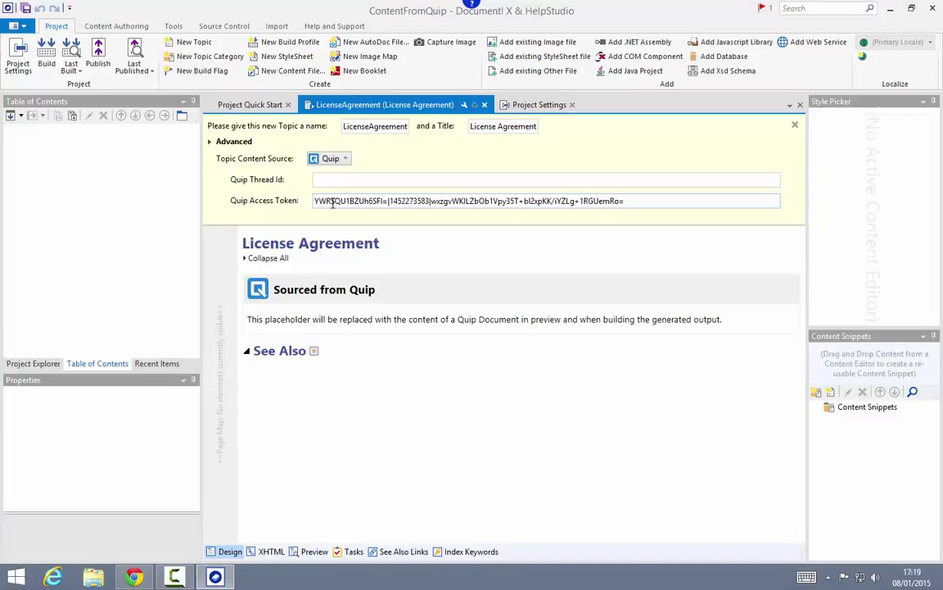
{"action": "key", "text": "ctrl+z"}
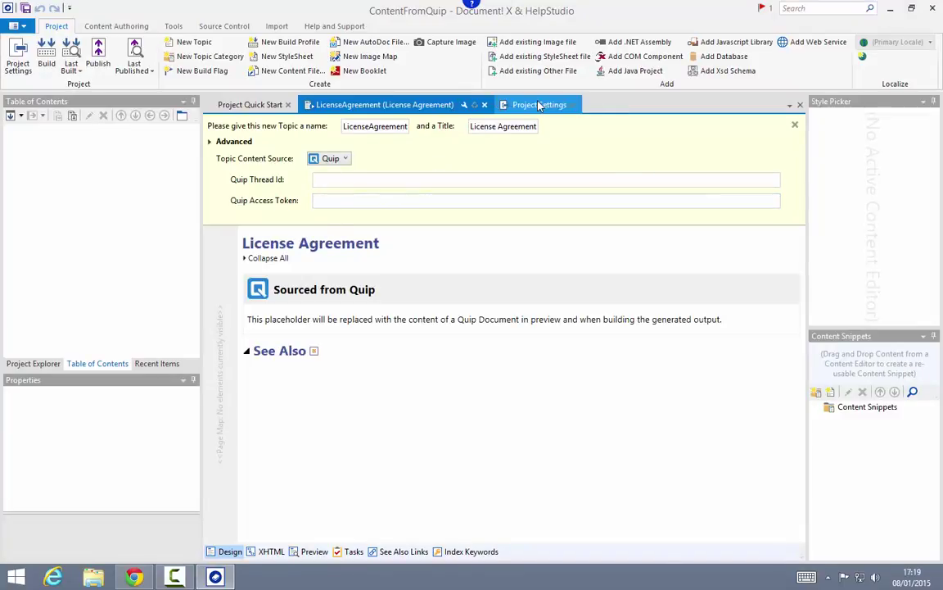
{"action": "left_click", "coordinate": [539, 105]}
{"action": "left_click", "coordinate": [451, 150]}
{"action": "key", "text": "ctrl+v"}
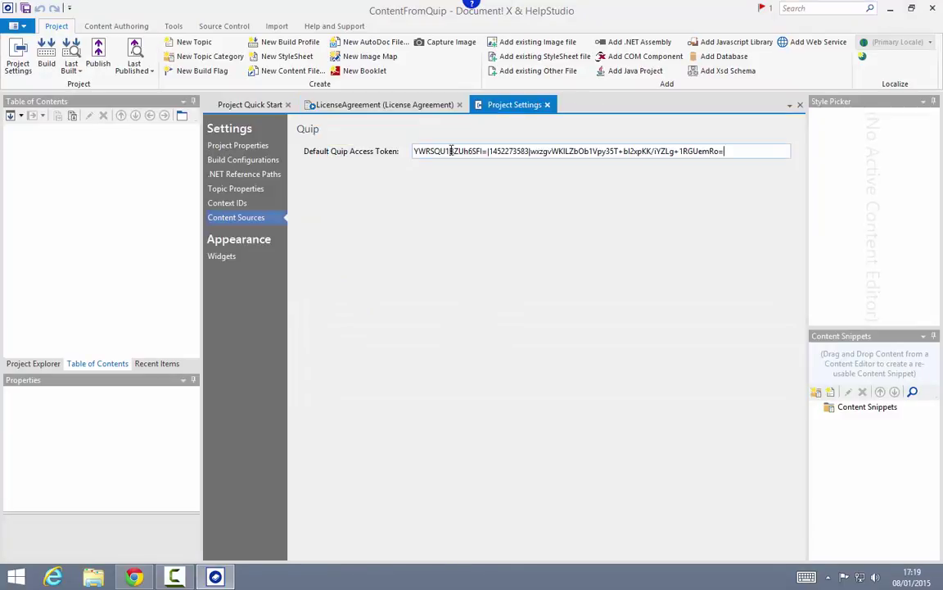
{"action": "left_click", "coordinate": [403, 110]}
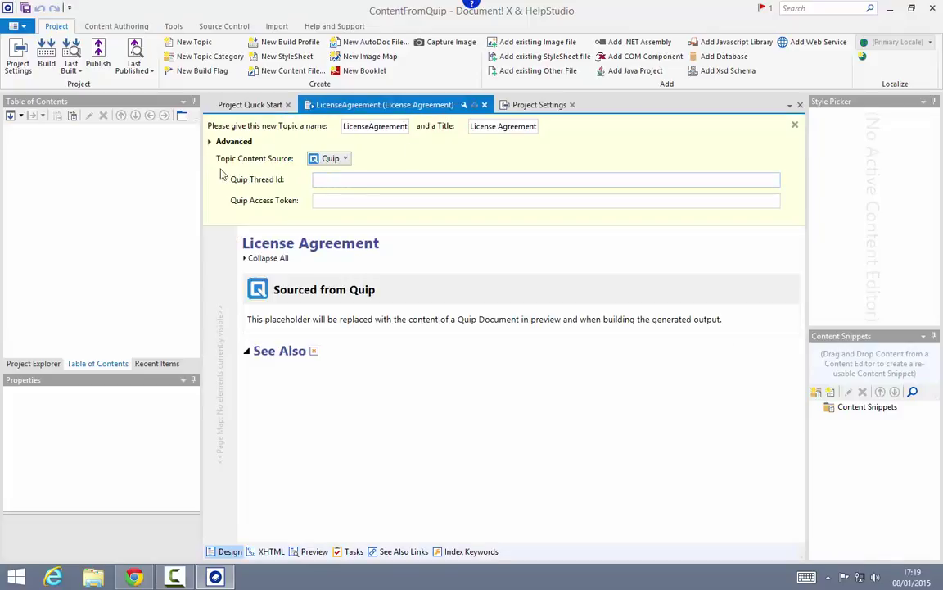
{"action": "left_click", "coordinate": [133, 577]}
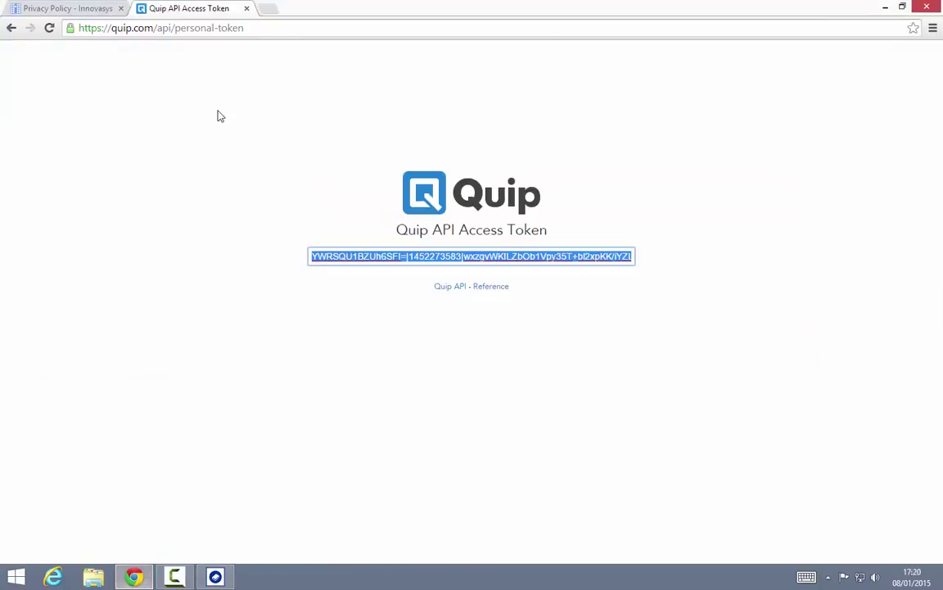
Step: Go to the Quip home desktop and open the License Agreement document
{"action": "left_click", "coordinate": [181, 28]}
{"action": "left_click_drag", "start_coordinate": [155, 28], "coordinate": [370, 38]}
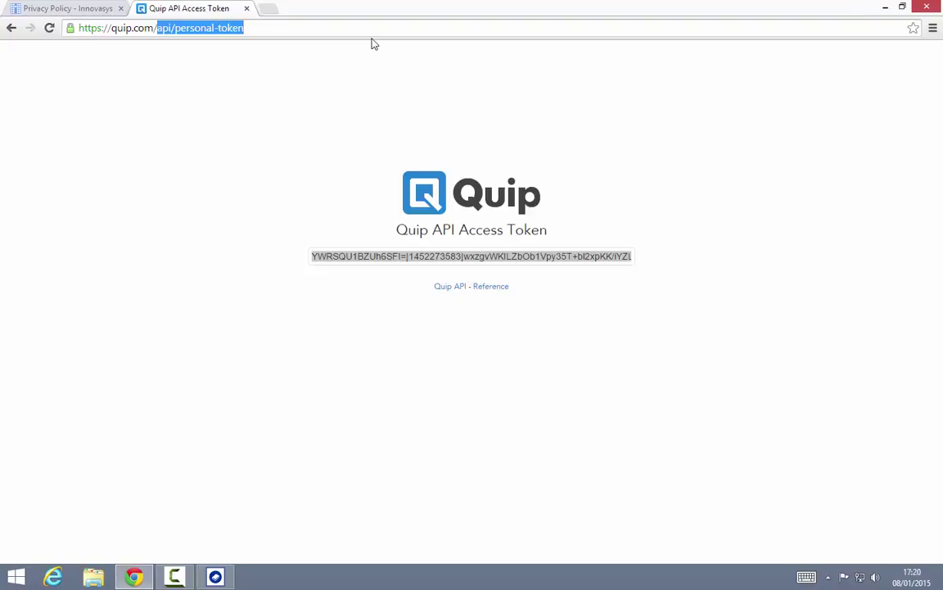
{"action": "key", "text": "BackSpace"}
{"action": "key", "text": "Return"}
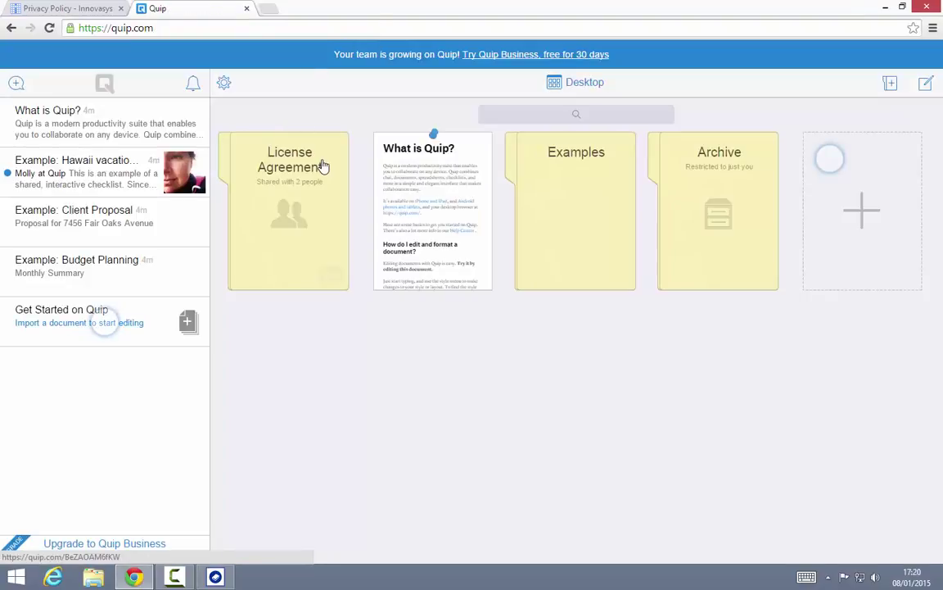
{"action": "left_click", "coordinate": [321, 163]}
{"action": "left_click", "coordinate": [313, 174]}
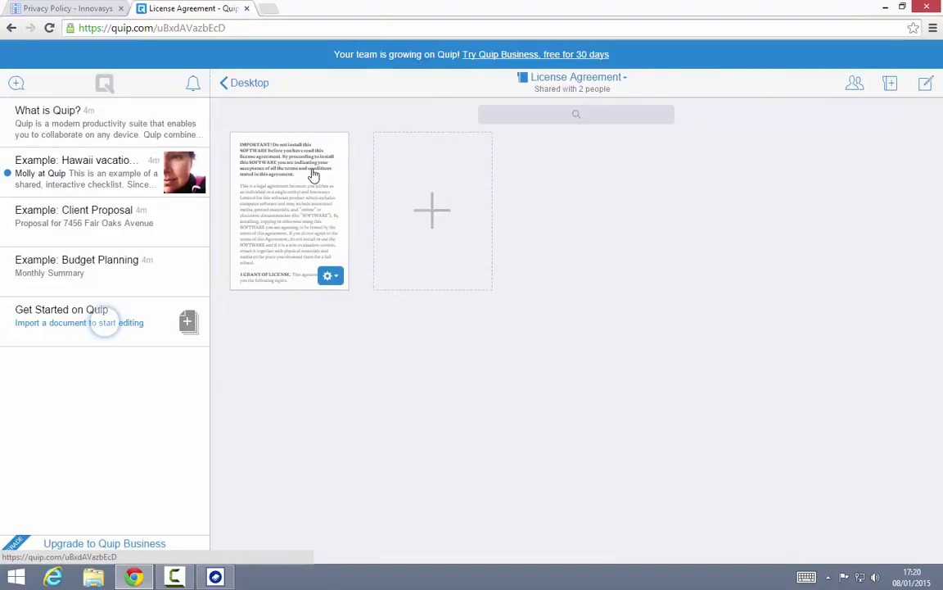
Step: Select the document's thread ID in the address bar and return to Document! X
{"action": "left_click", "coordinate": [200, 28]}
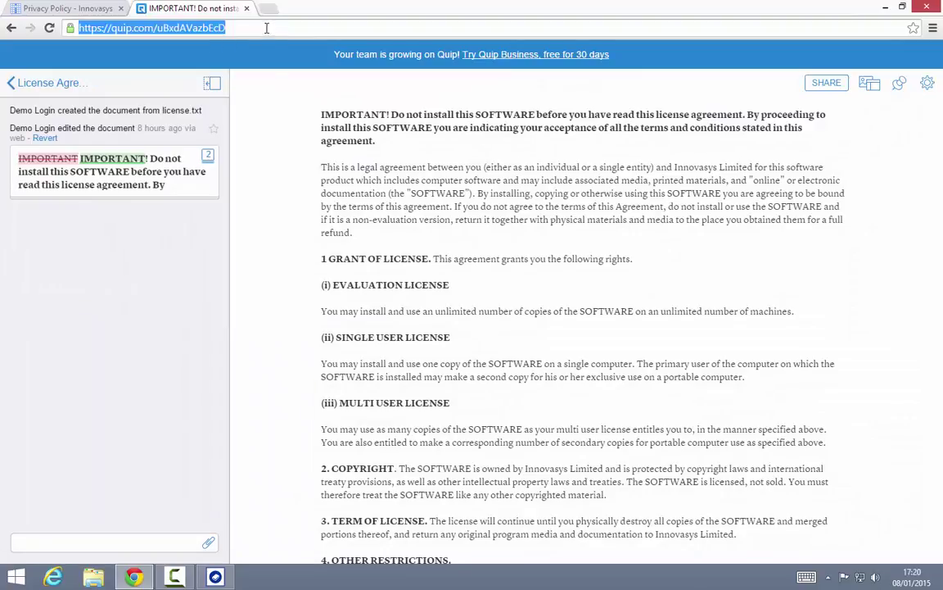
{"action": "left_click", "coordinate": [202, 28]}
{"action": "left_click_drag", "start_coordinate": [156, 28], "coordinate": [227, 28]}
{"action": "key", "text": "ctrl+c"}
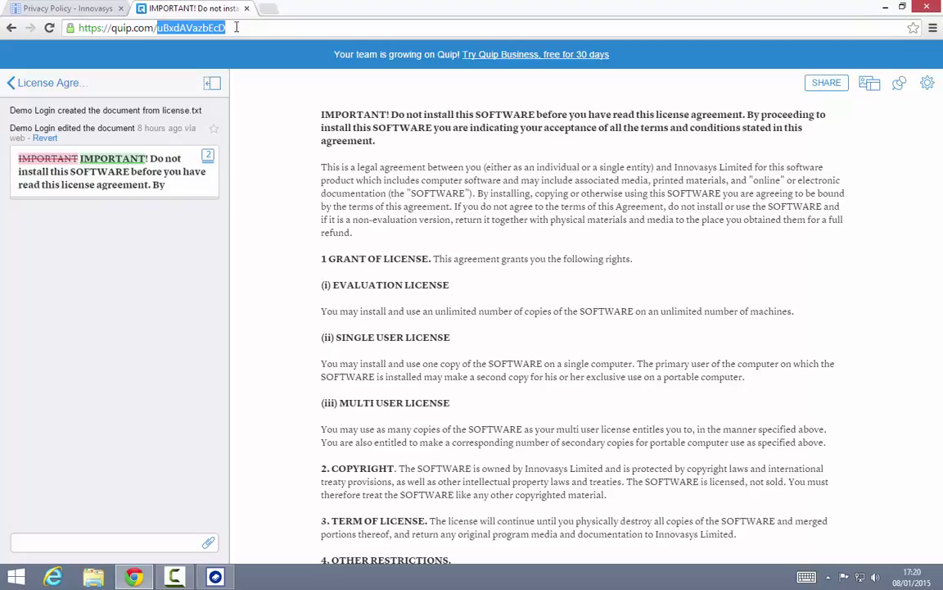
{"action": "left_click", "coordinate": [220, 577]}
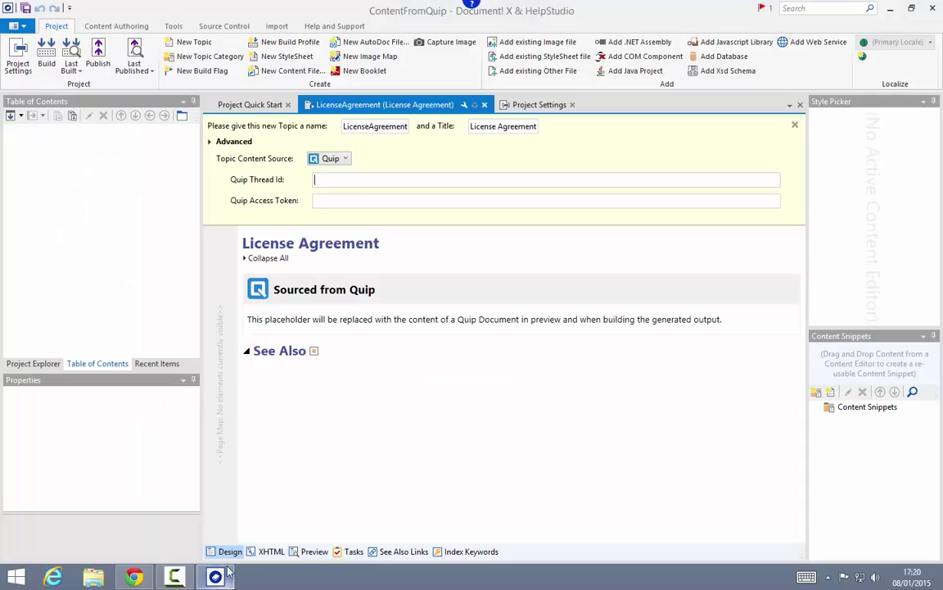
Step: Paste the thread ID into Quip Thread Id and preview the topic's Quip content
{"action": "left_click", "coordinate": [336, 179]}
{"action": "key", "text": "ctrl+v"}
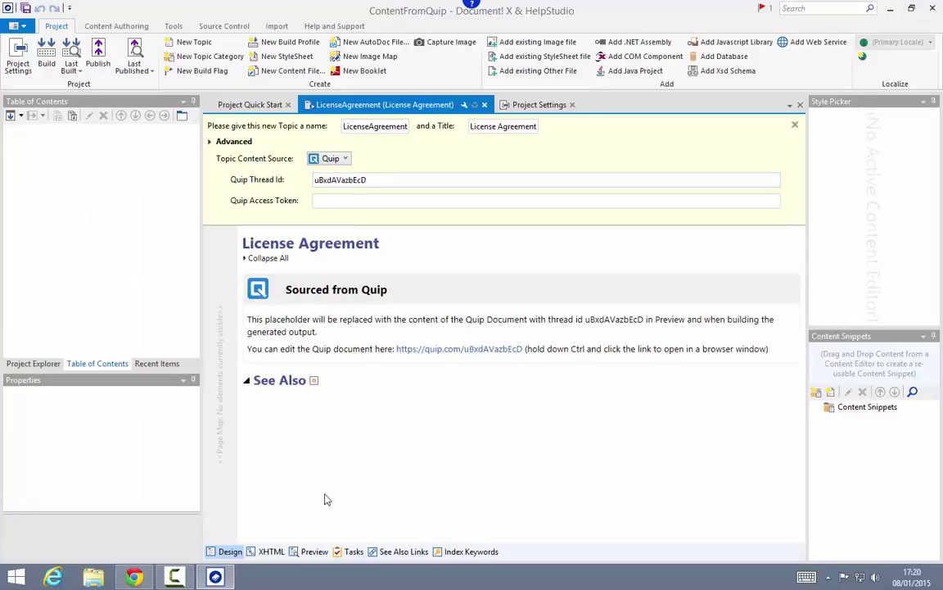
{"action": "left_click", "coordinate": [314, 551]}
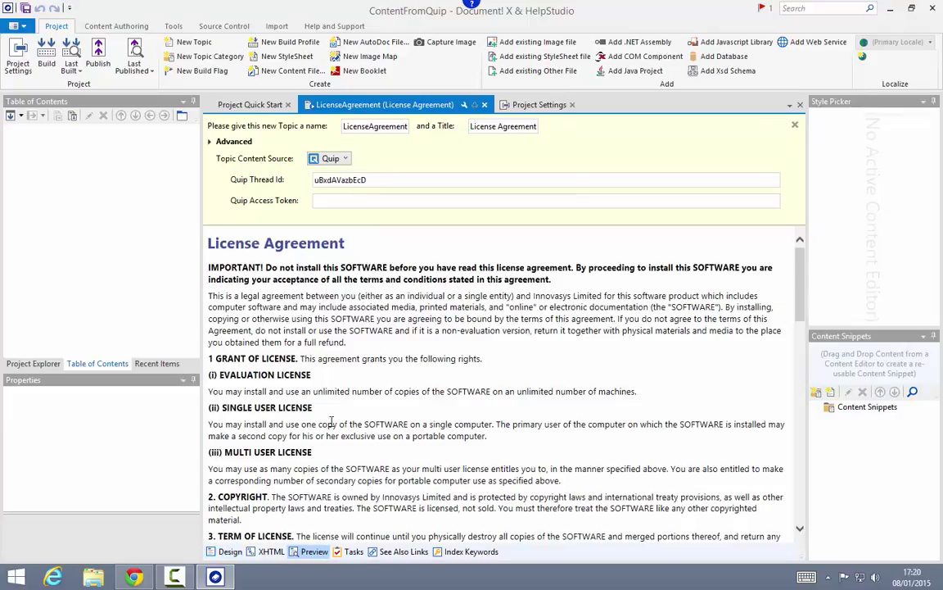
{"action": "scroll", "coordinate": [537, 373], "scroll_direction": "down", "scroll_amount": 10}
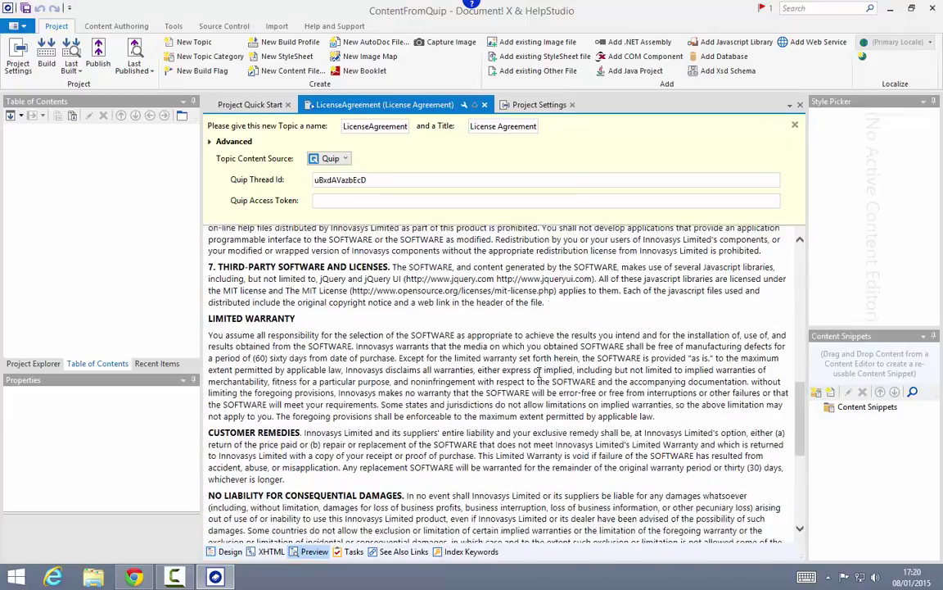
{"action": "scroll", "coordinate": [537, 373], "scroll_direction": "down", "scroll_amount": 3}
{"action": "scroll", "coordinate": [532, 366], "scroll_direction": "up", "scroll_amount": 15}
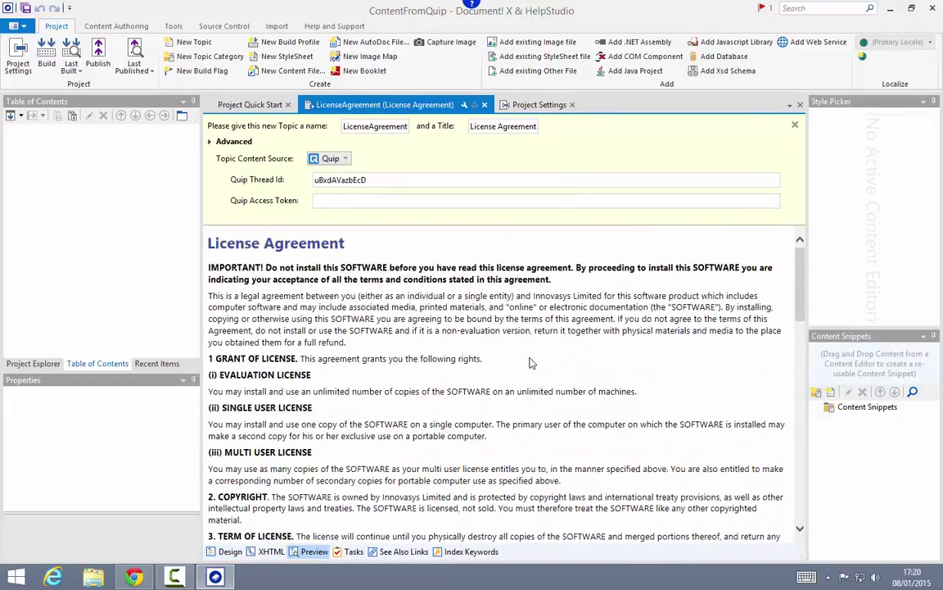
Step: Add the LicenseAgreement topic to the table of contents and start a build
{"action": "left_click", "coordinate": [27, 363]}
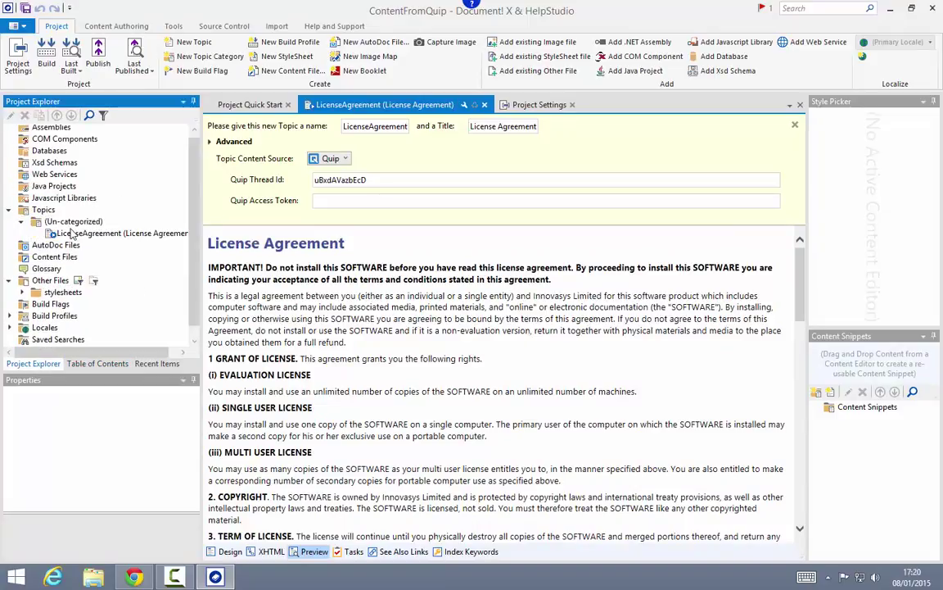
{"action": "left_click", "coordinate": [72, 234]}
{"action": "left_click", "coordinate": [97, 363]}
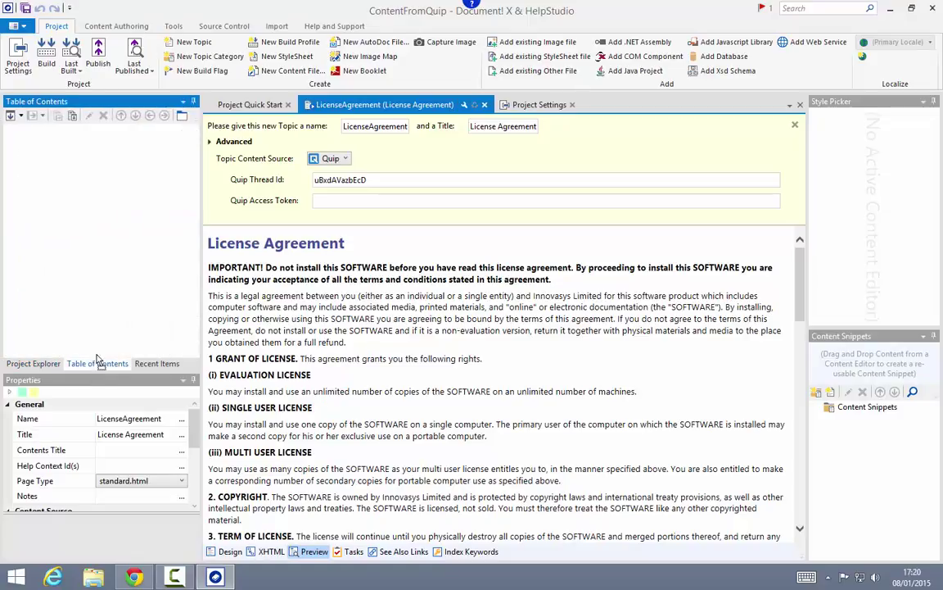
{"action": "left_click", "coordinate": [45, 54]}
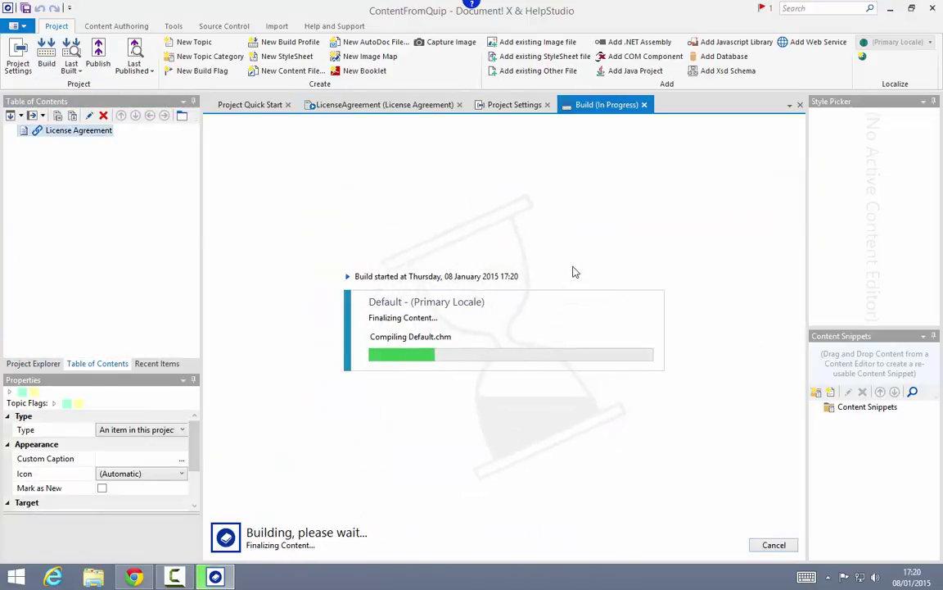
Step: View the compiled help's License Agreement page maximized, then close it and return to the topic
{"action": "left_click", "coordinate": [479, 341]}
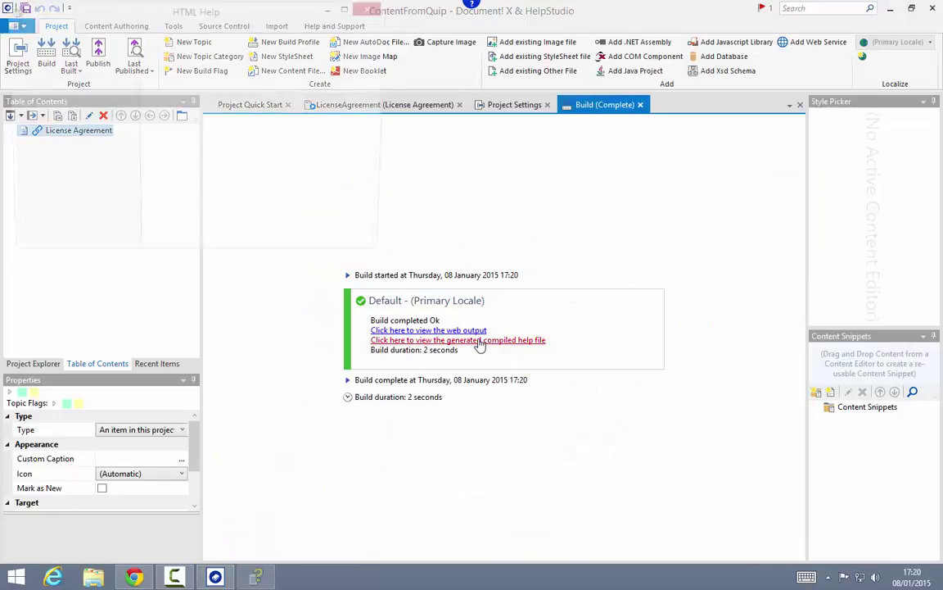
{"action": "double_click", "coordinate": [380, 59]}
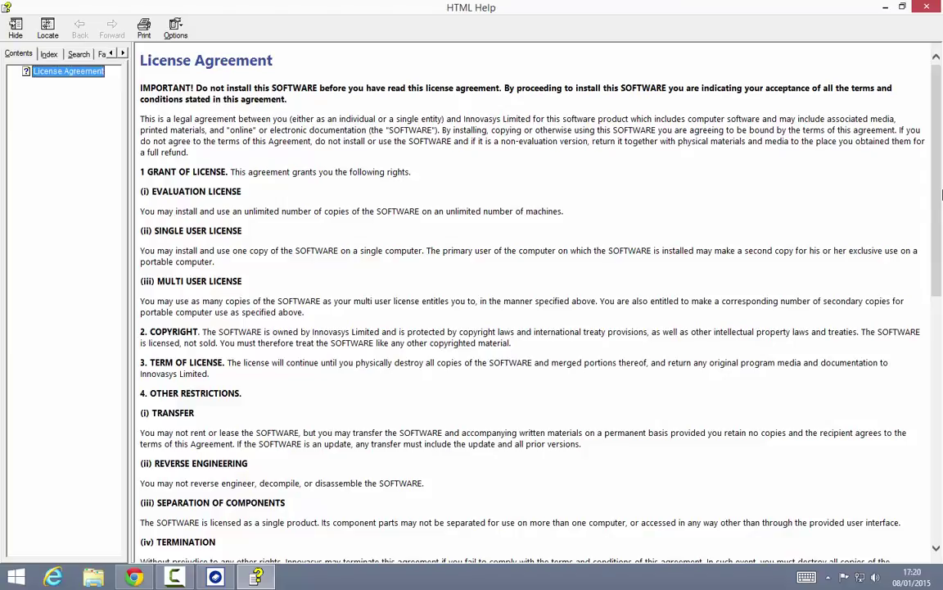
{"action": "left_click", "coordinate": [938, 8]}
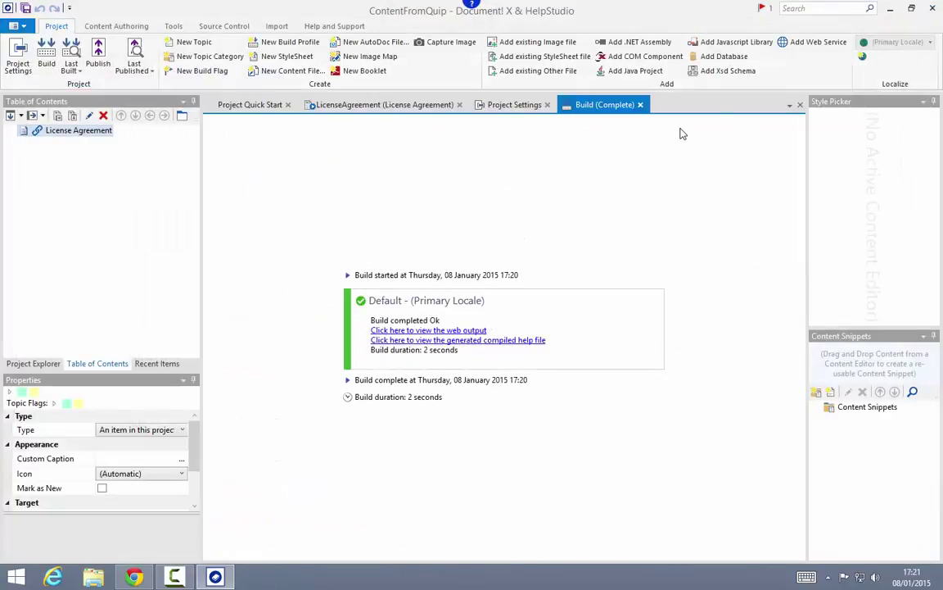
{"action": "left_click", "coordinate": [382, 106]}
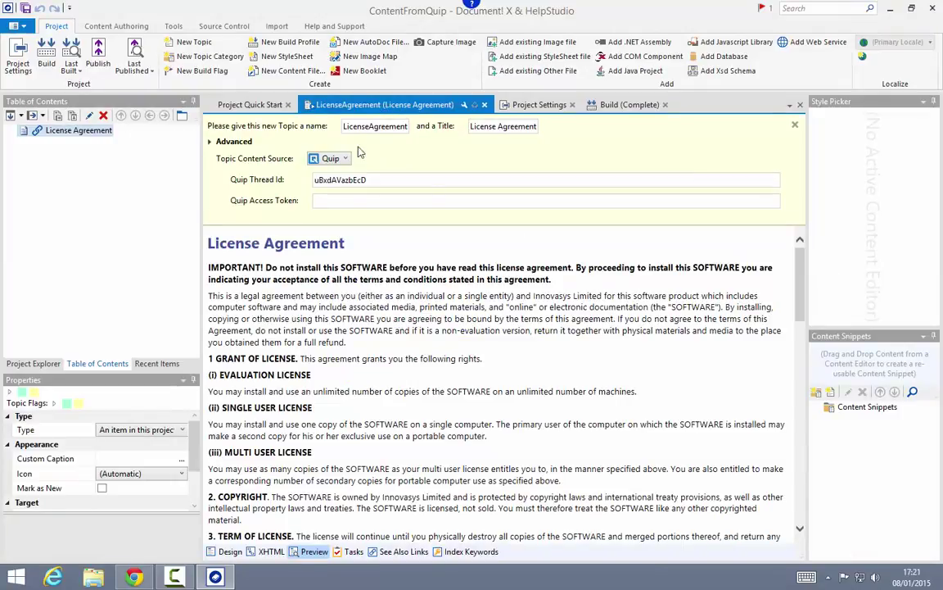
Step: Create a topic named WithinExistingTopic whose body reads 'Some existing content'
{"action": "left_click", "coordinate": [194, 42]}
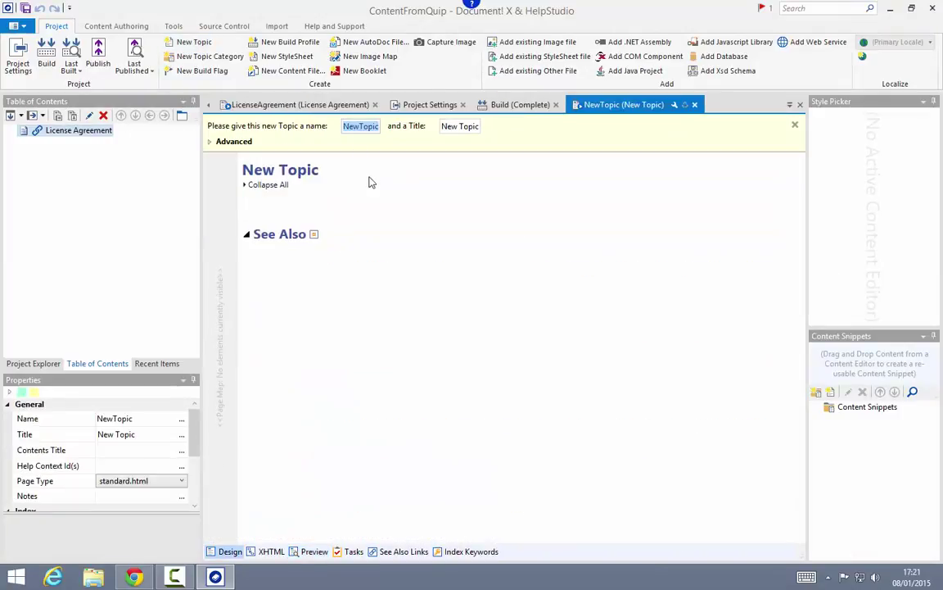
{"action": "type", "text": "WithinE"}
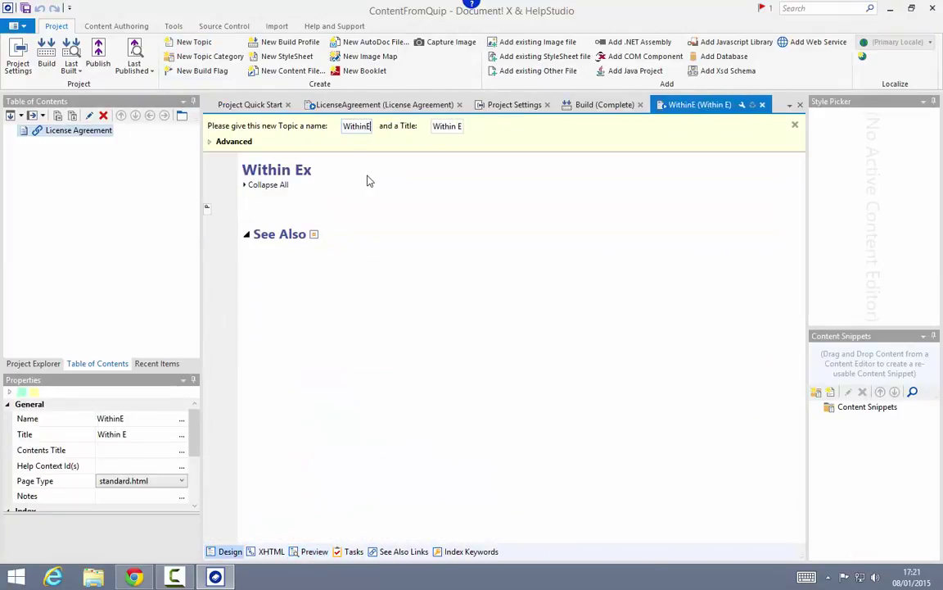
{"action": "type", "text": "xistingTopic"}
{"action": "key", "text": "Return"}
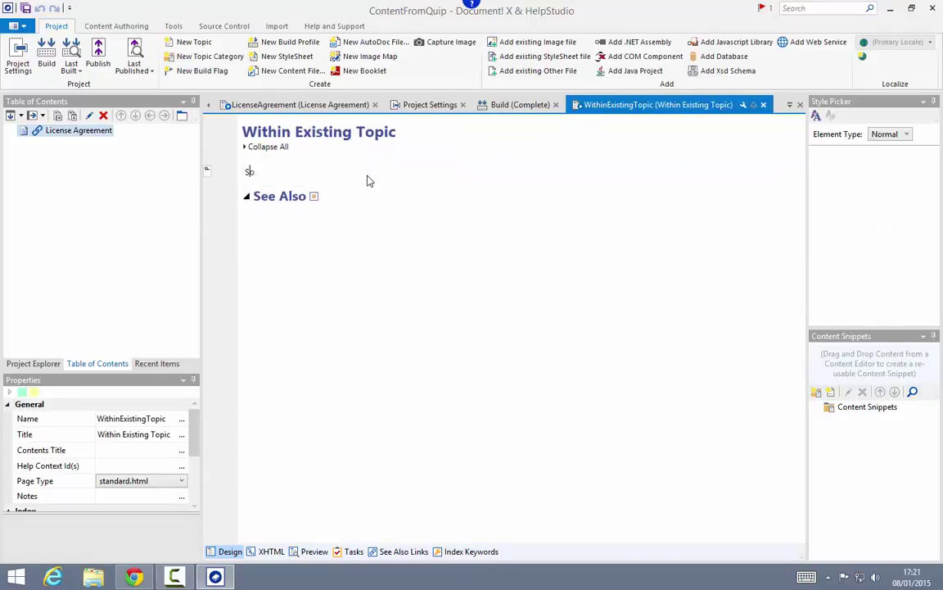
{"action": "type", "text": "Some existing content"}
{"action": "key", "text": "Return"}
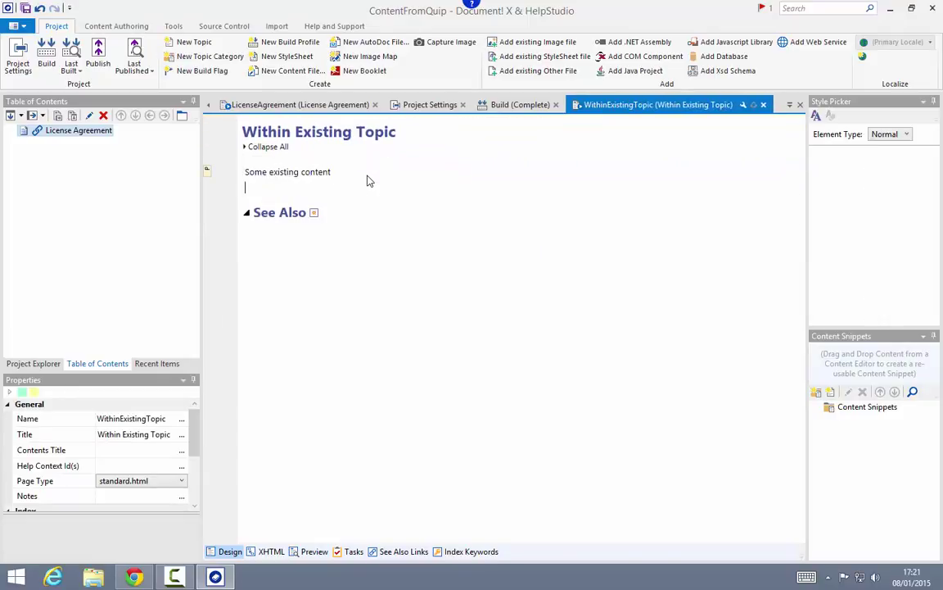
Step: Insert a Quip Document widget below the text and paste the Quip thread ID into it
{"action": "left_click", "coordinate": [116, 27]}
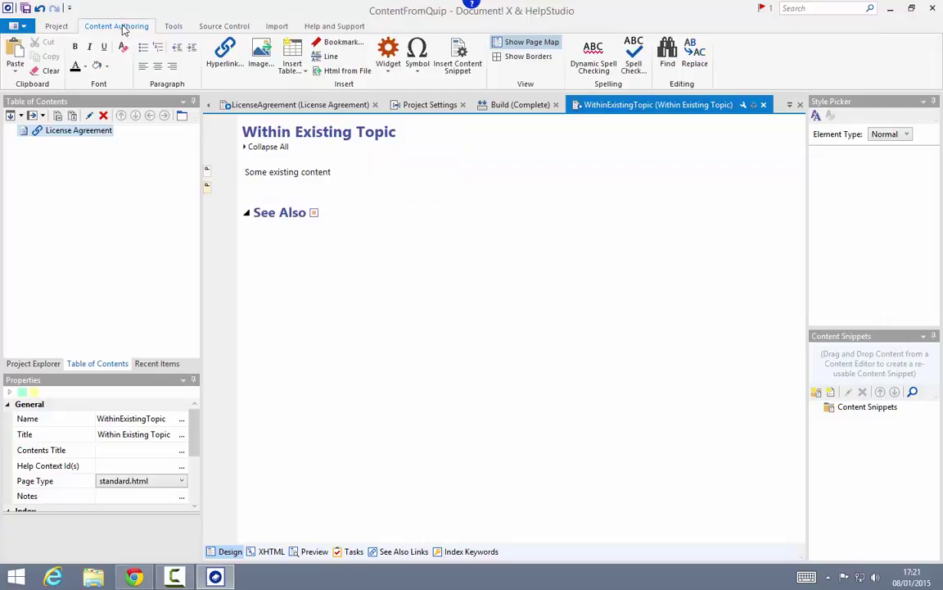
{"action": "left_click", "coordinate": [388, 54]}
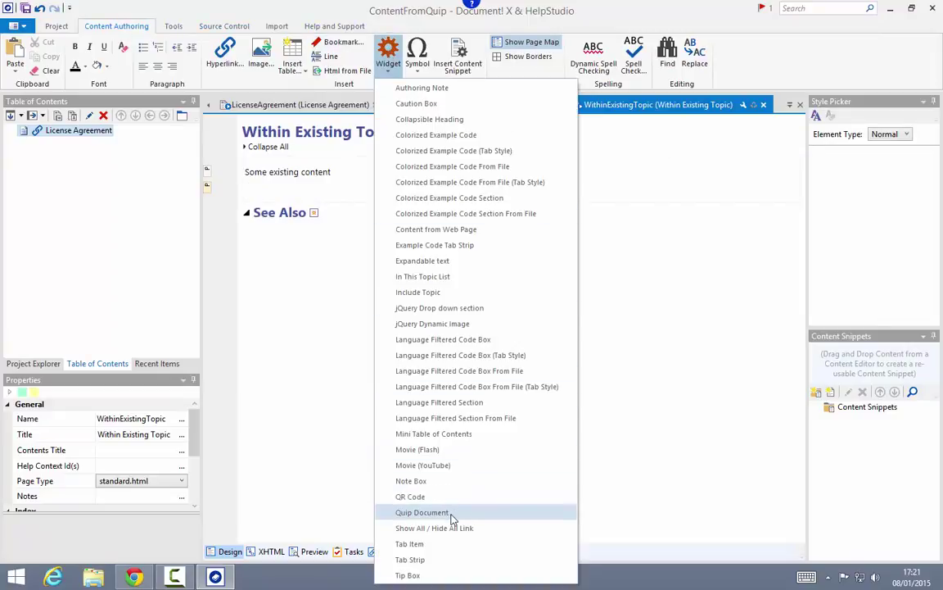
{"action": "left_click", "coordinate": [449, 511]}
{"action": "left_click", "coordinate": [381, 254]}
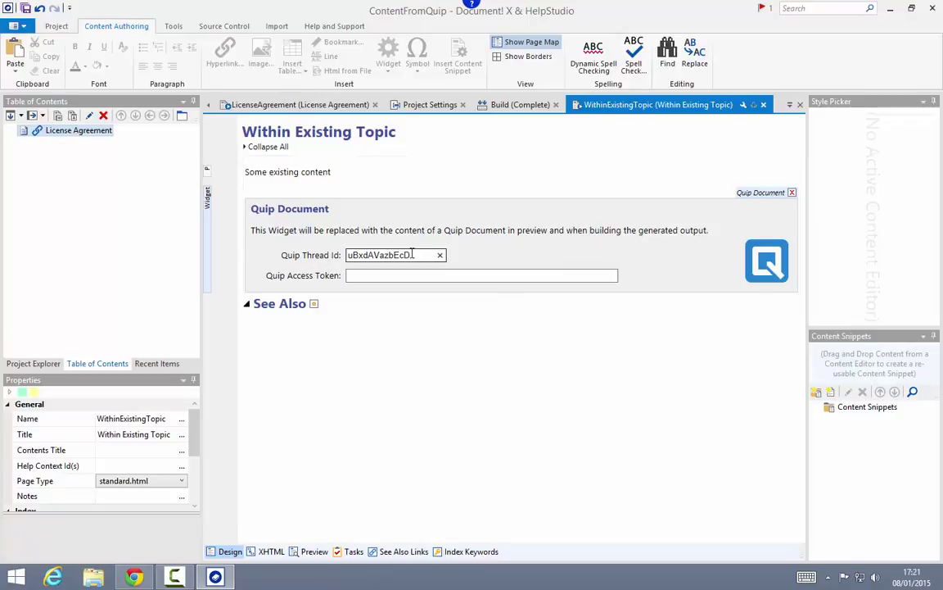
{"action": "left_click", "coordinate": [313, 551]}
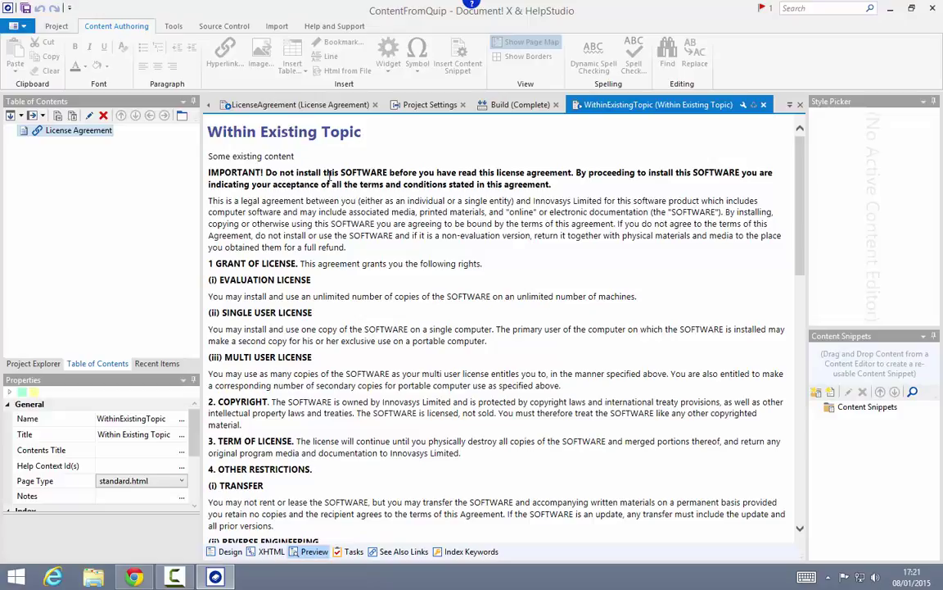
{"action": "left_click", "coordinate": [226, 551]}
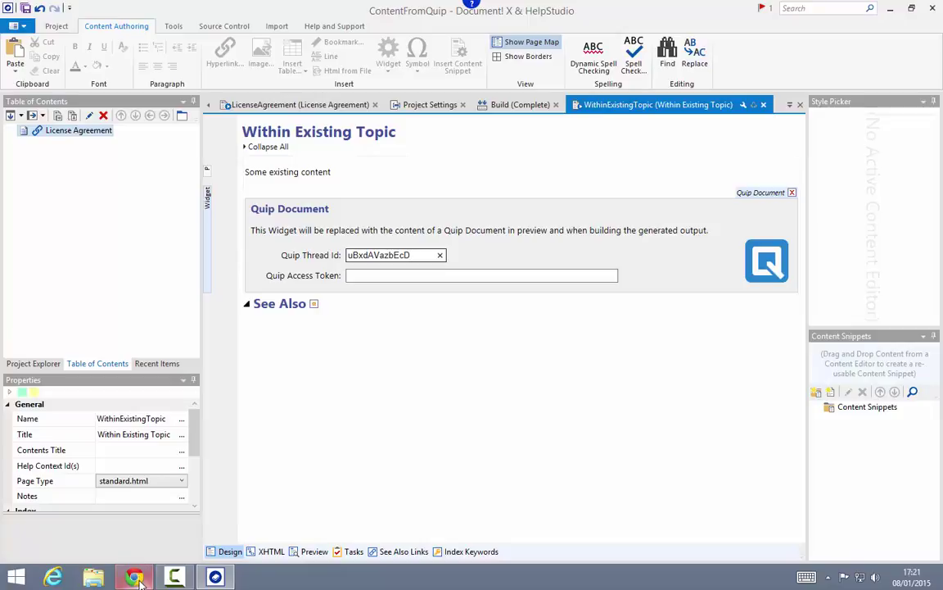
{"action": "mouse_move", "coordinate": [137, 579]}
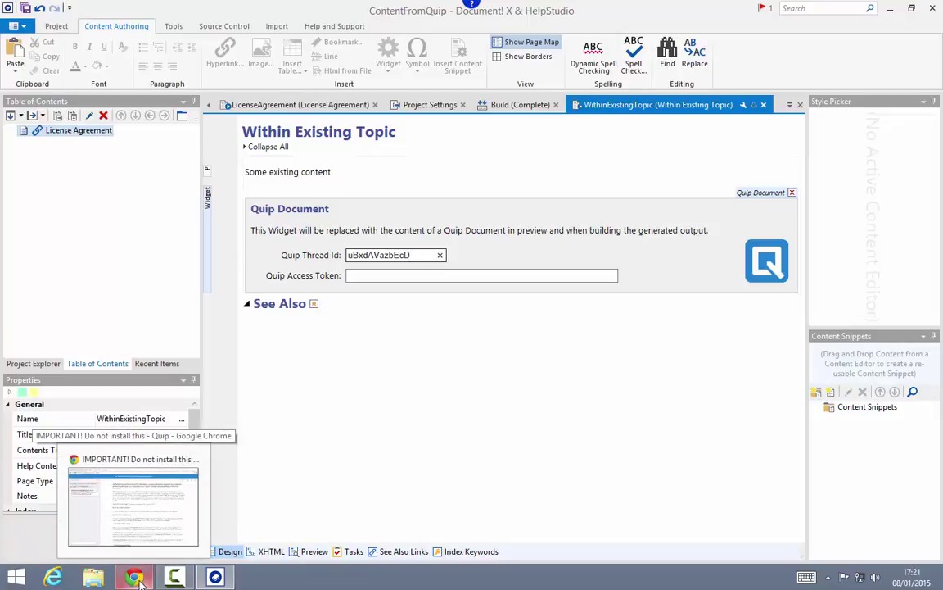
Step: In the Quip document, add the paragraph 'A new paragraph' after the first IMPORTANT paragraph
{"action": "left_click", "coordinate": [139, 579]}
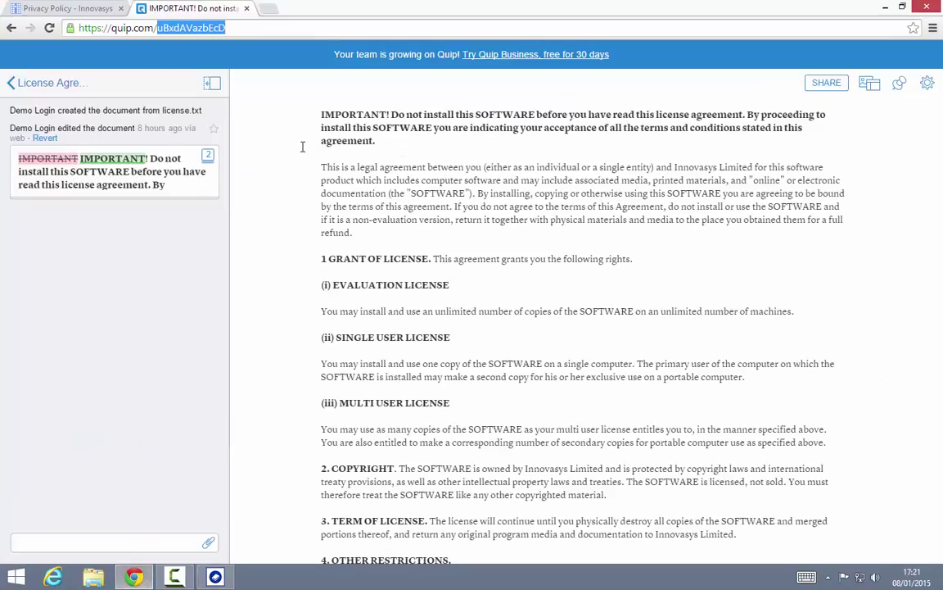
{"action": "left_click", "coordinate": [393, 142]}
{"action": "key", "text": "Return"}
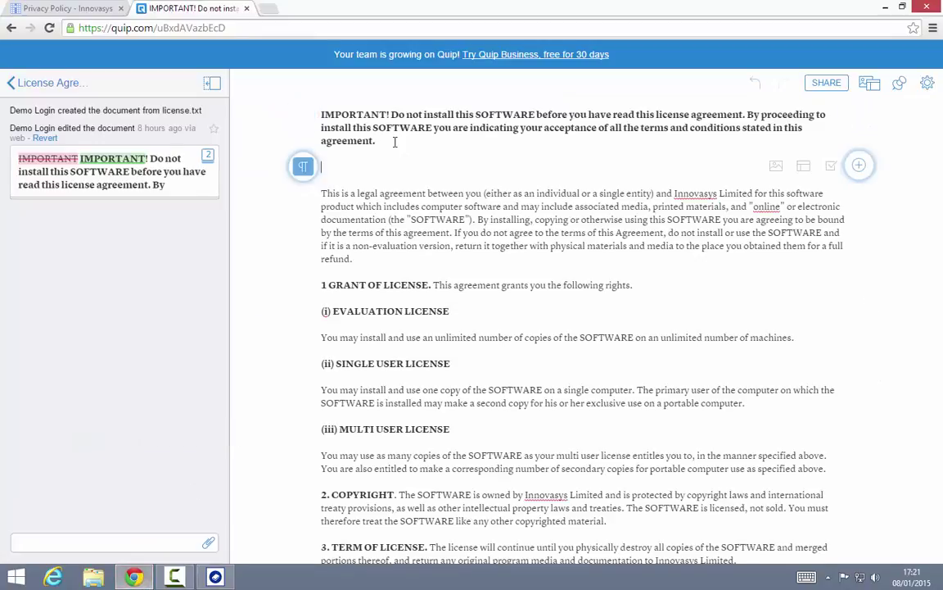
{"action": "type", "text": "A new paragraph"}
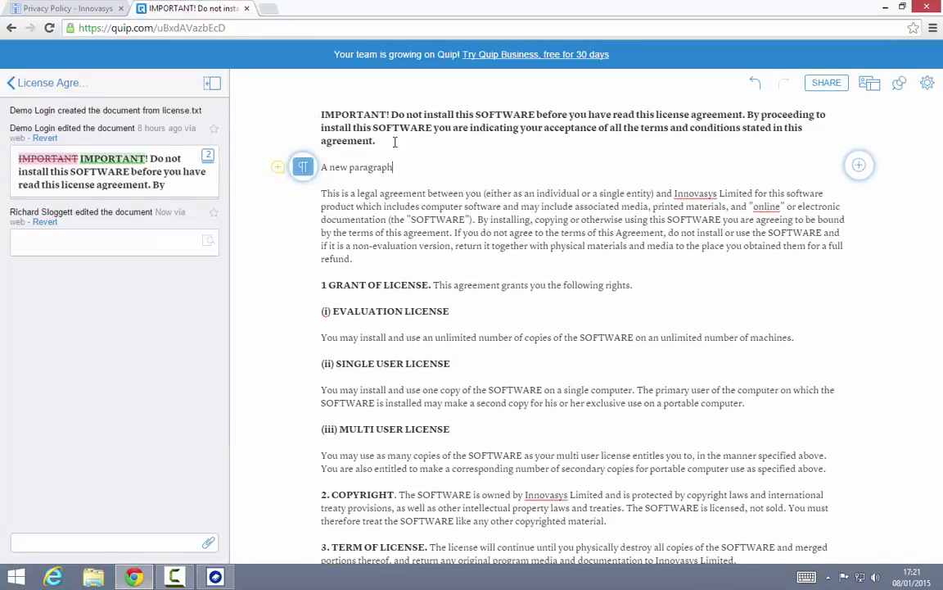
{"action": "key", "text": "alt+Tab"}
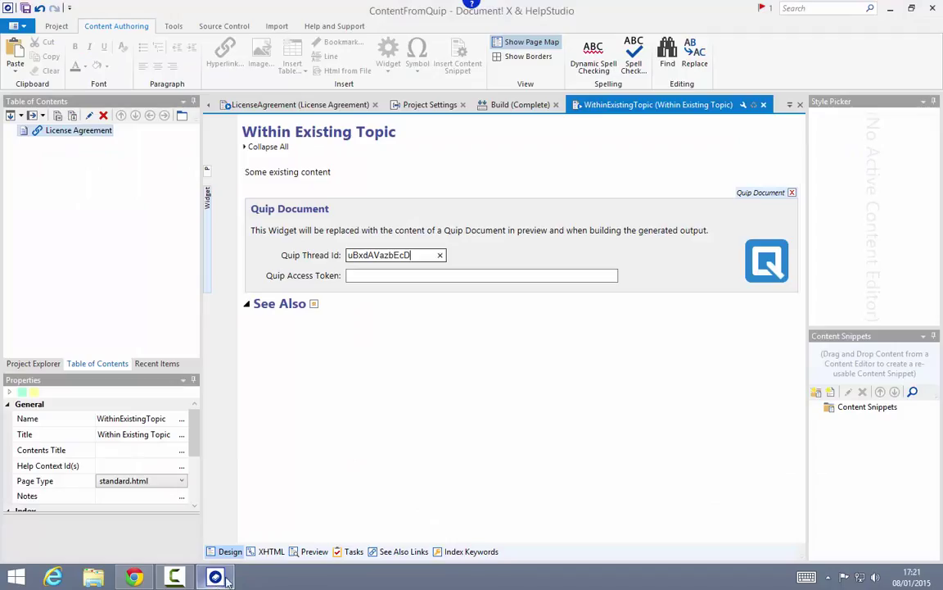
Step: Preview the Within Existing Topic to confirm 'A new paragraph' appears, then return to LicenseAgreement
{"action": "left_click", "coordinate": [296, 551]}
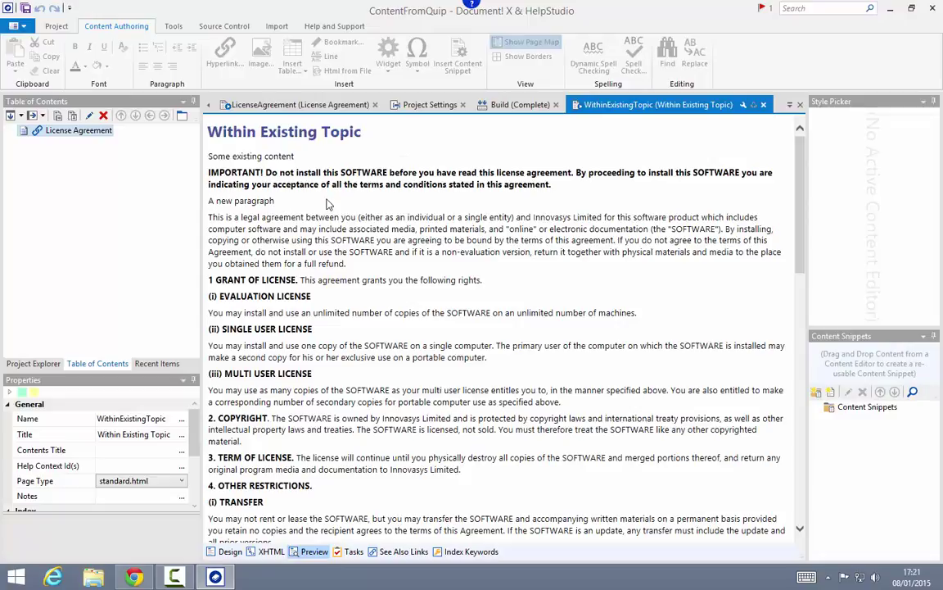
{"action": "left_click", "coordinate": [293, 104]}
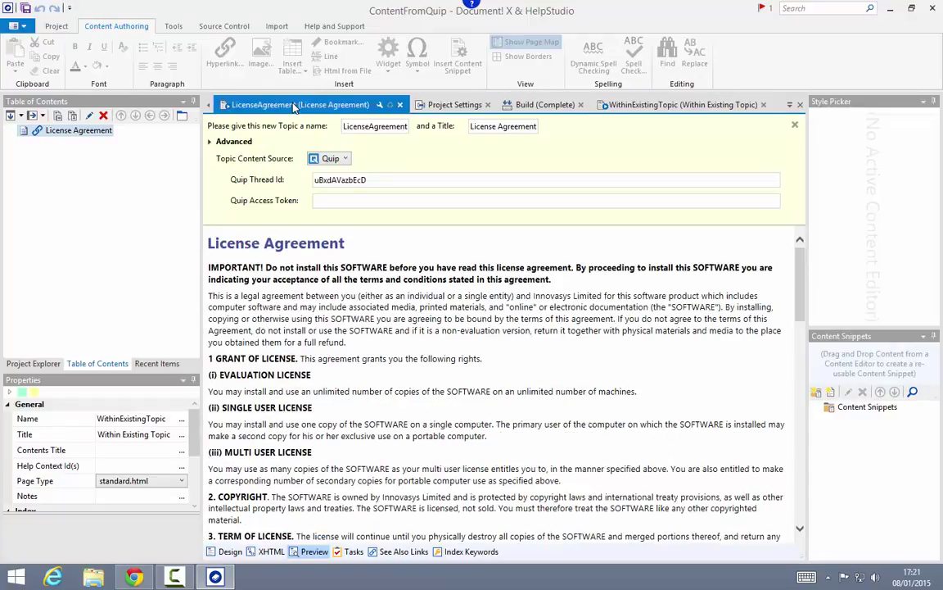